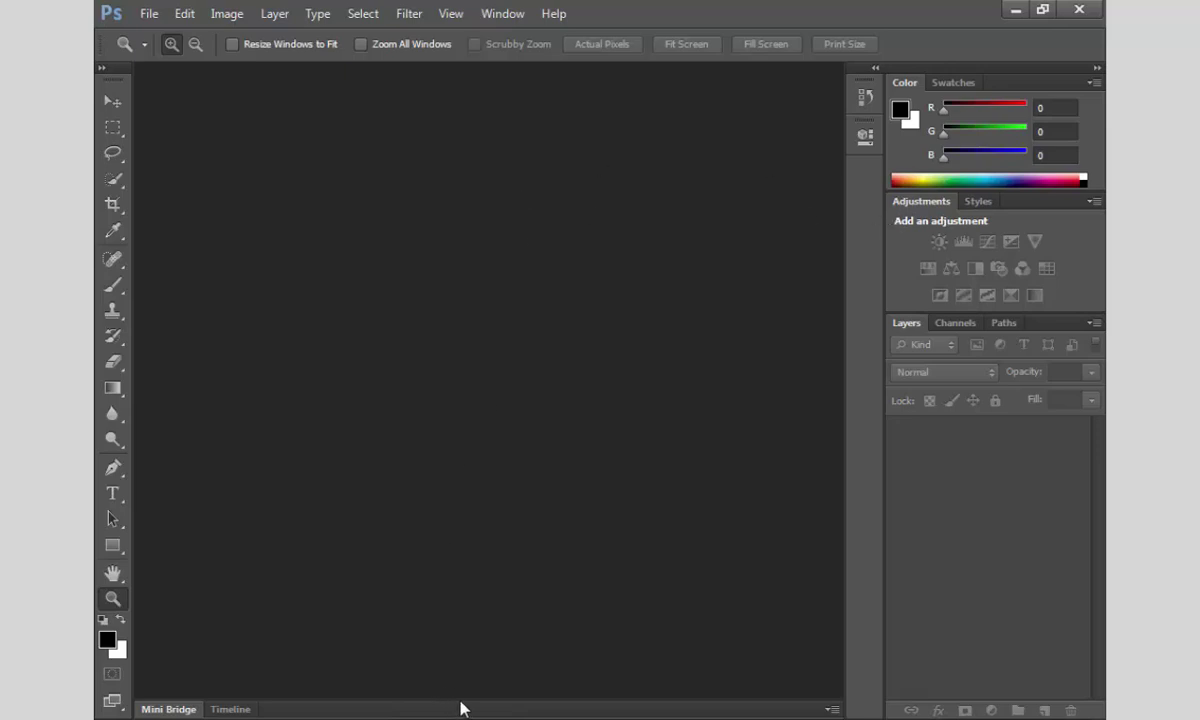
Close both the docked Mini Bridge and Timeline panels through their panel menus
{"action": "left_click", "coordinate": [182, 709]}
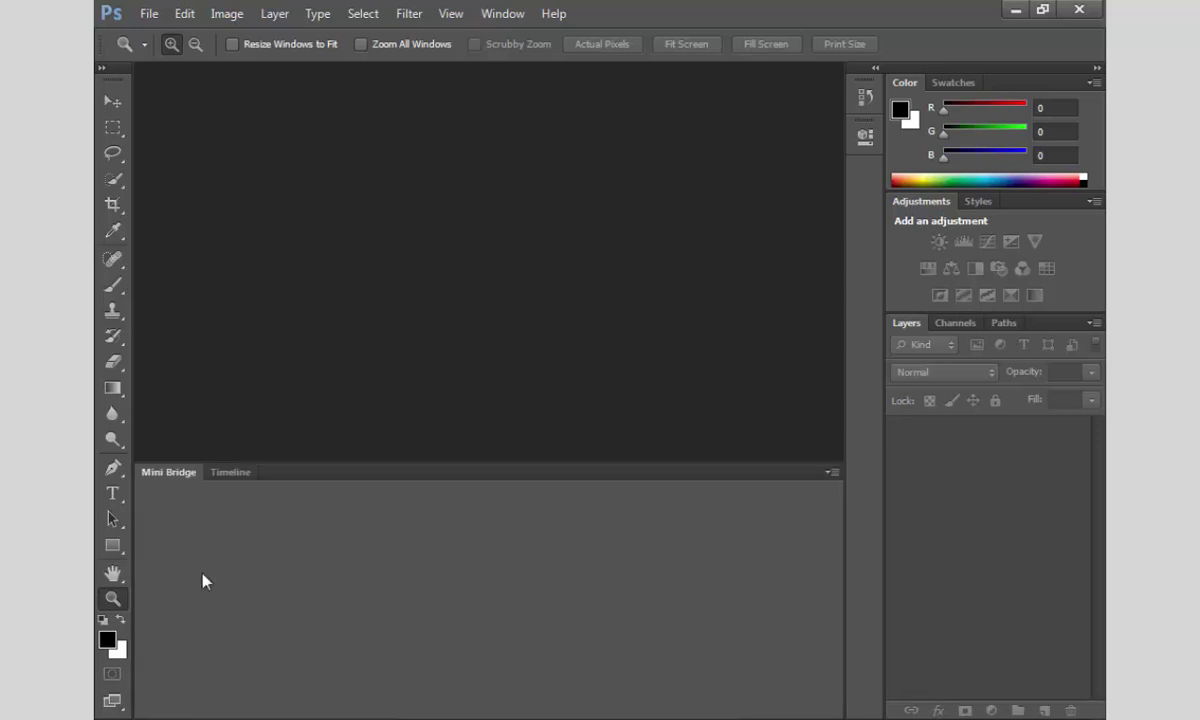
{"action": "left_click", "coordinate": [222, 473]}
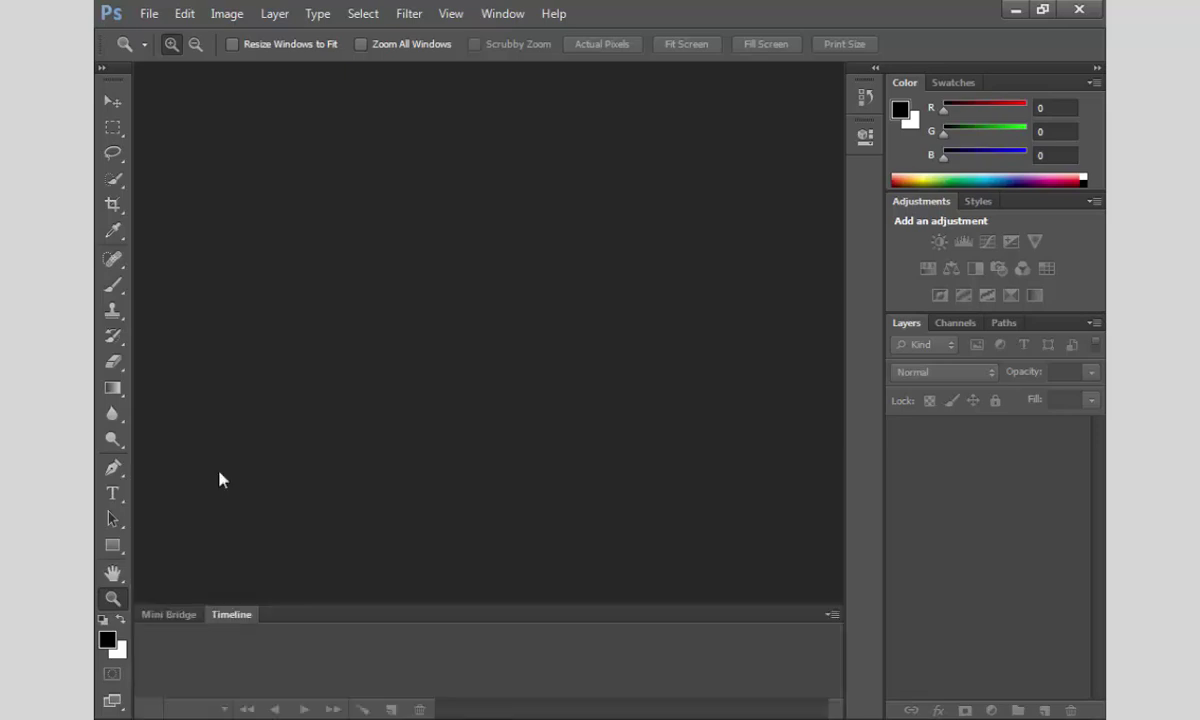
{"action": "left_click", "coordinate": [170, 614]}
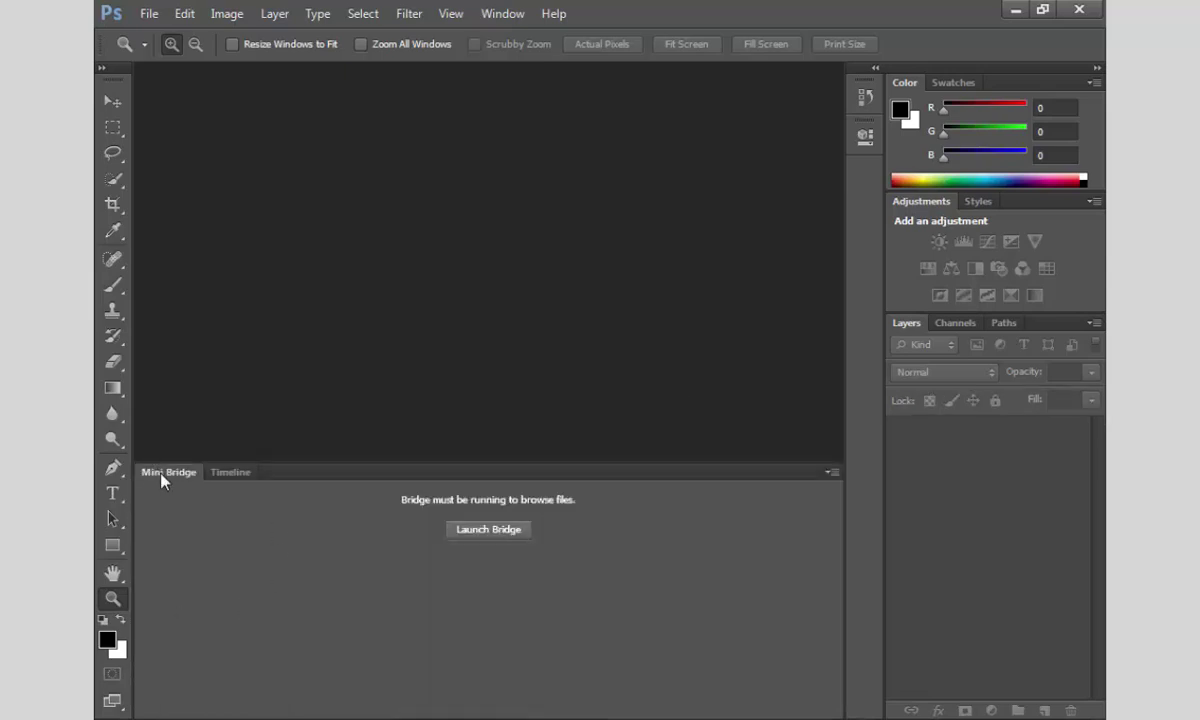
{"action": "left_click", "coordinate": [830, 473]}
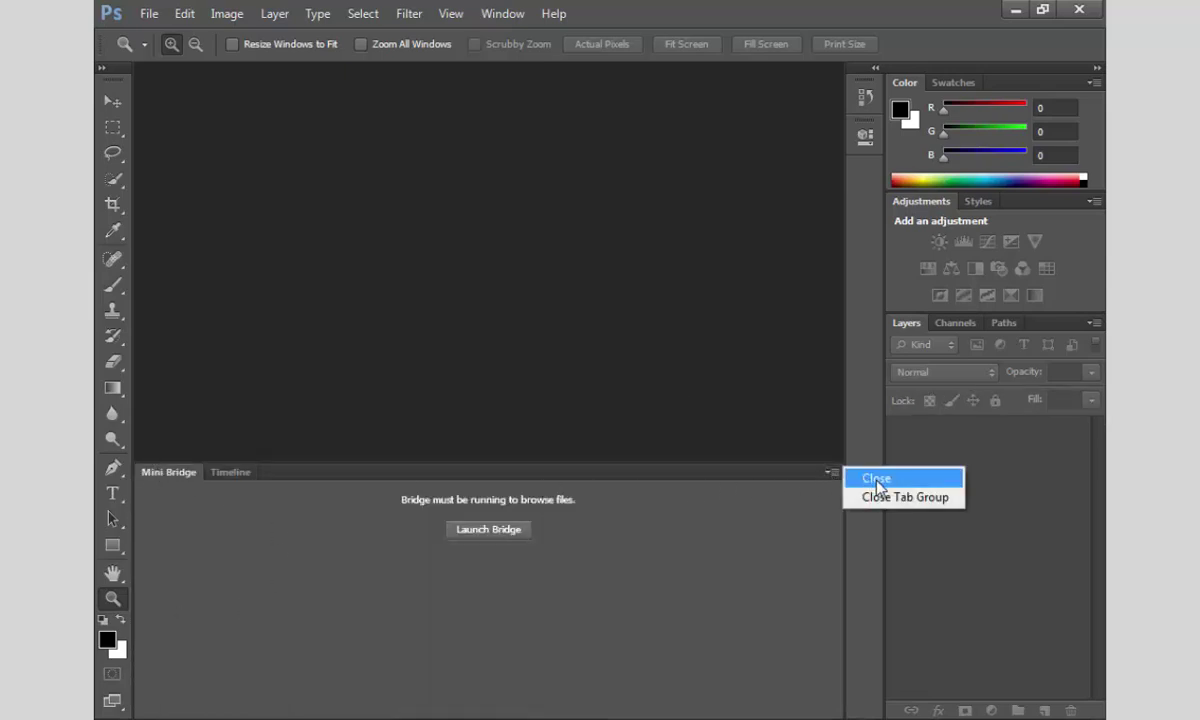
{"action": "left_click", "coordinate": [872, 483]}
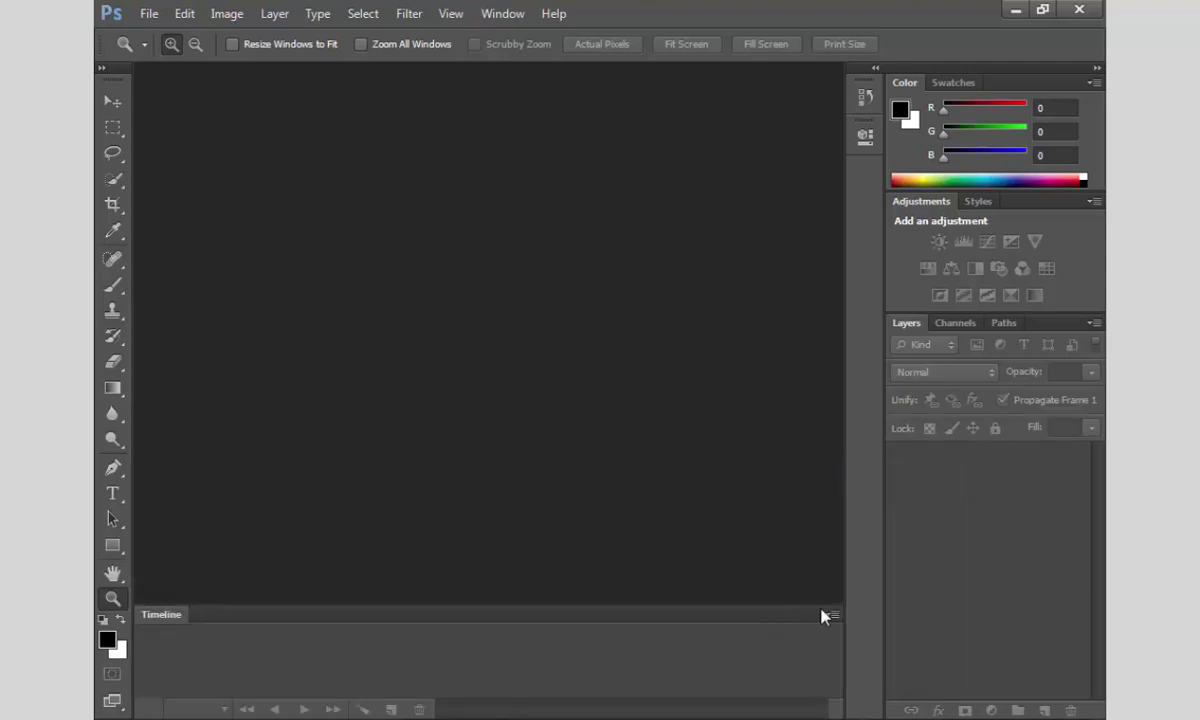
{"action": "left_click", "coordinate": [831, 614]}
{"action": "left_click", "coordinate": [885, 577]}
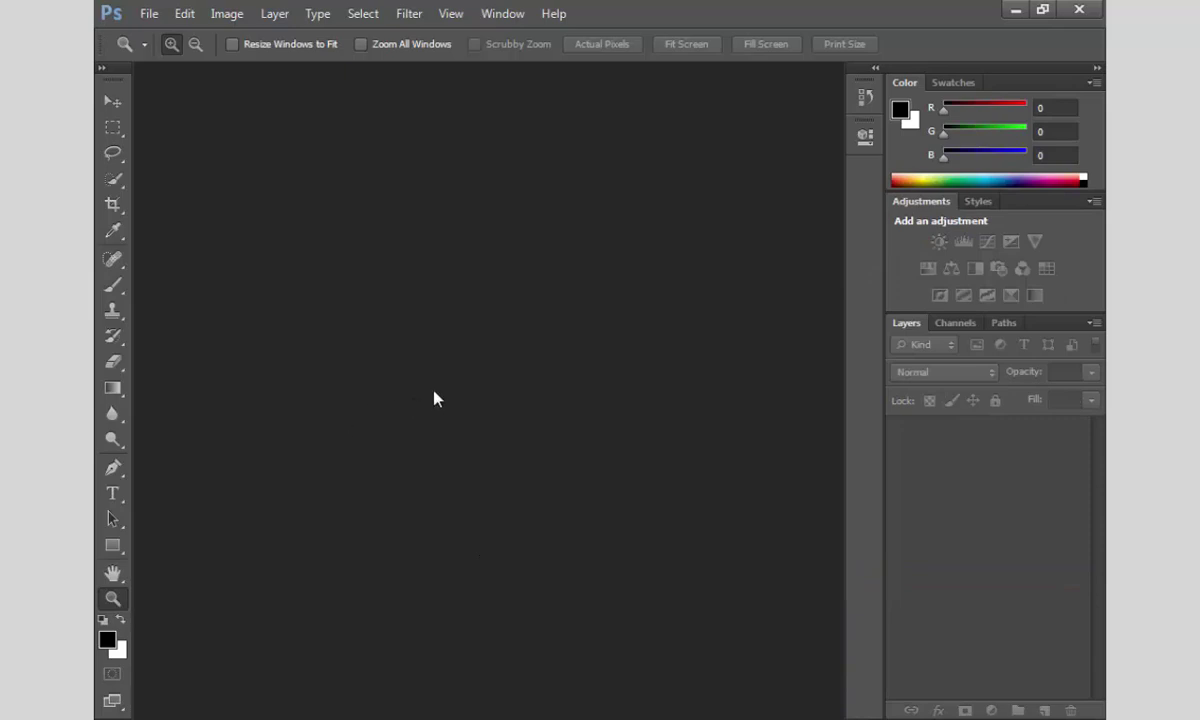
Show the Swatches palette in place of the Color sliders
{"action": "left_click", "coordinate": [942, 87]}
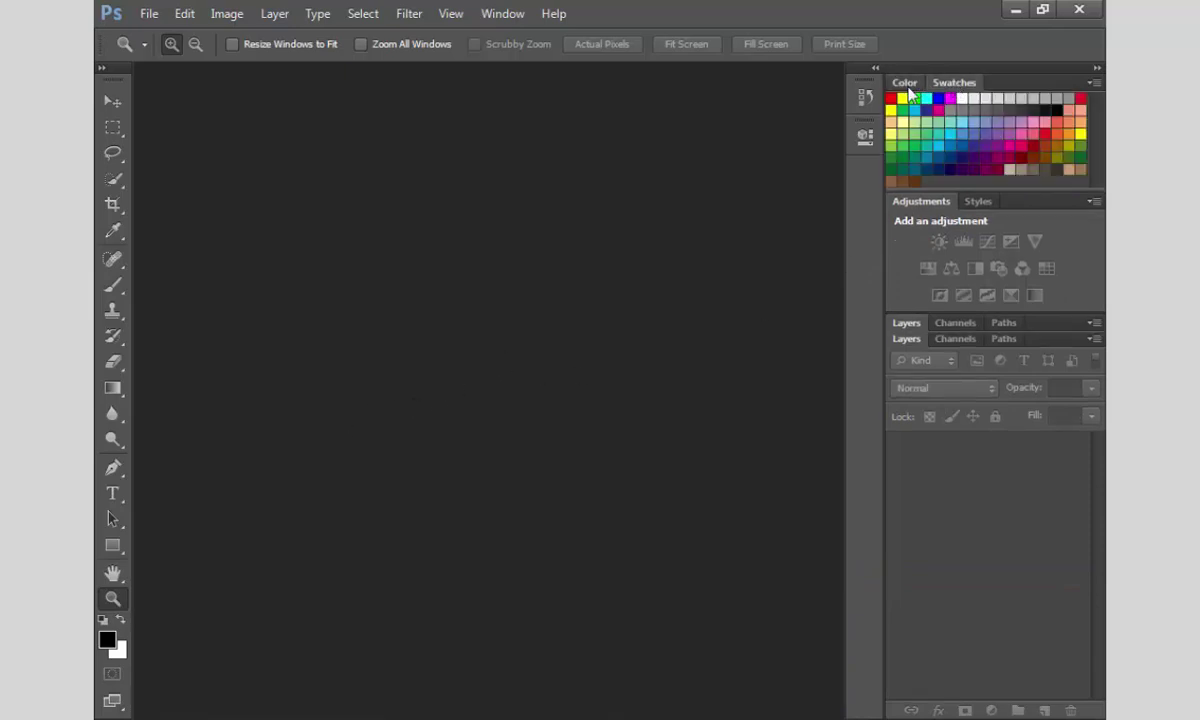
{"action": "left_click", "coordinate": [907, 86]}
{"action": "left_click", "coordinate": [950, 86]}
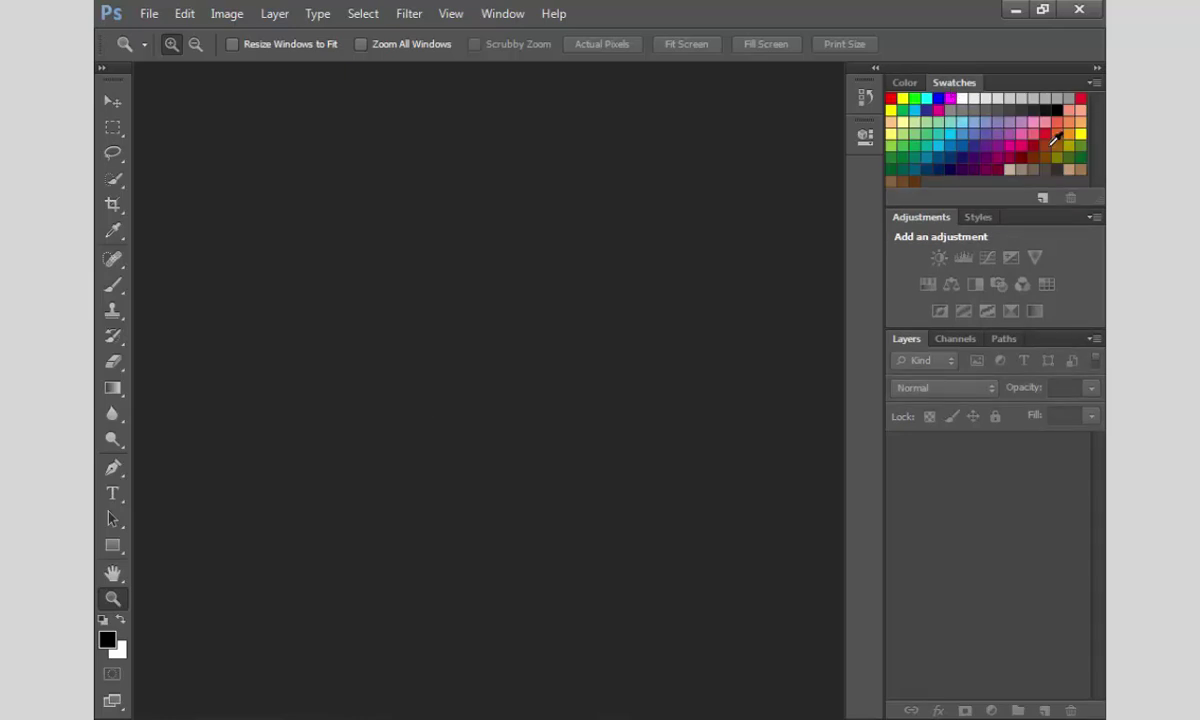
Preview the Styles presets, return to Adjustments, and select the Move tool
{"action": "left_click", "coordinate": [977, 218]}
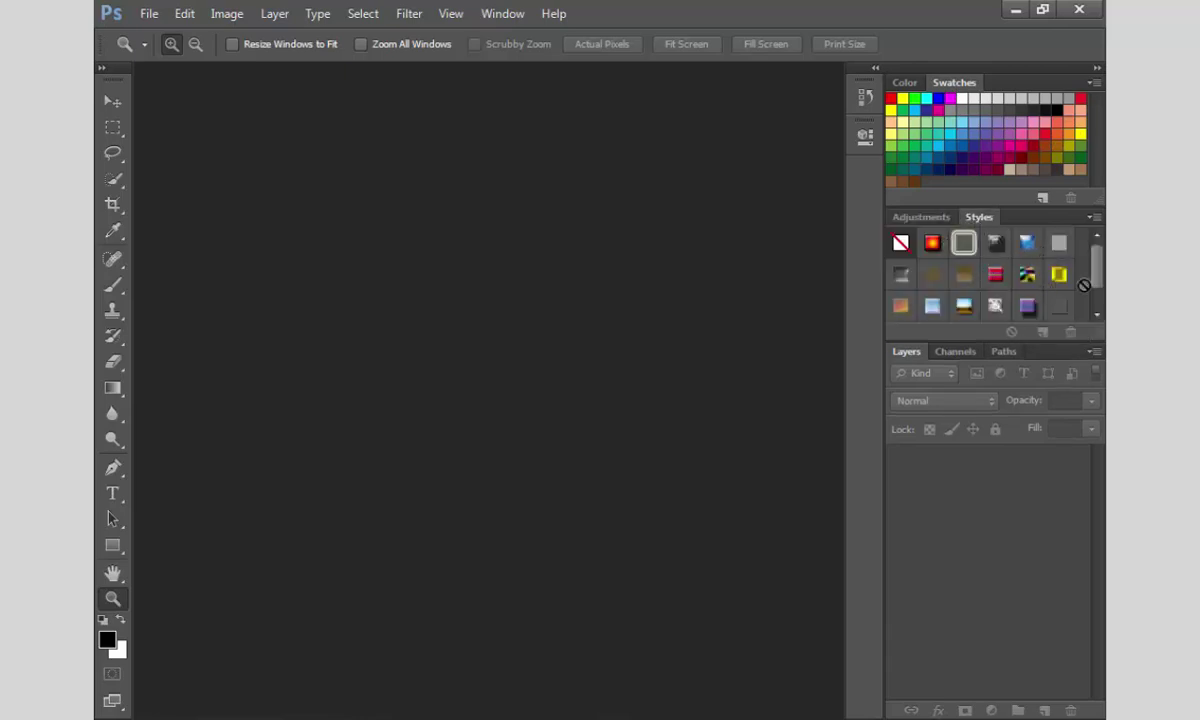
{"action": "scroll", "coordinate": [1050, 272], "scroll_direction": "down", "scroll_amount": 1}
{"action": "scroll", "coordinate": [1045, 267], "scroll_direction": "up", "scroll_amount": 1}
{"action": "left_click", "coordinate": [921, 217]}
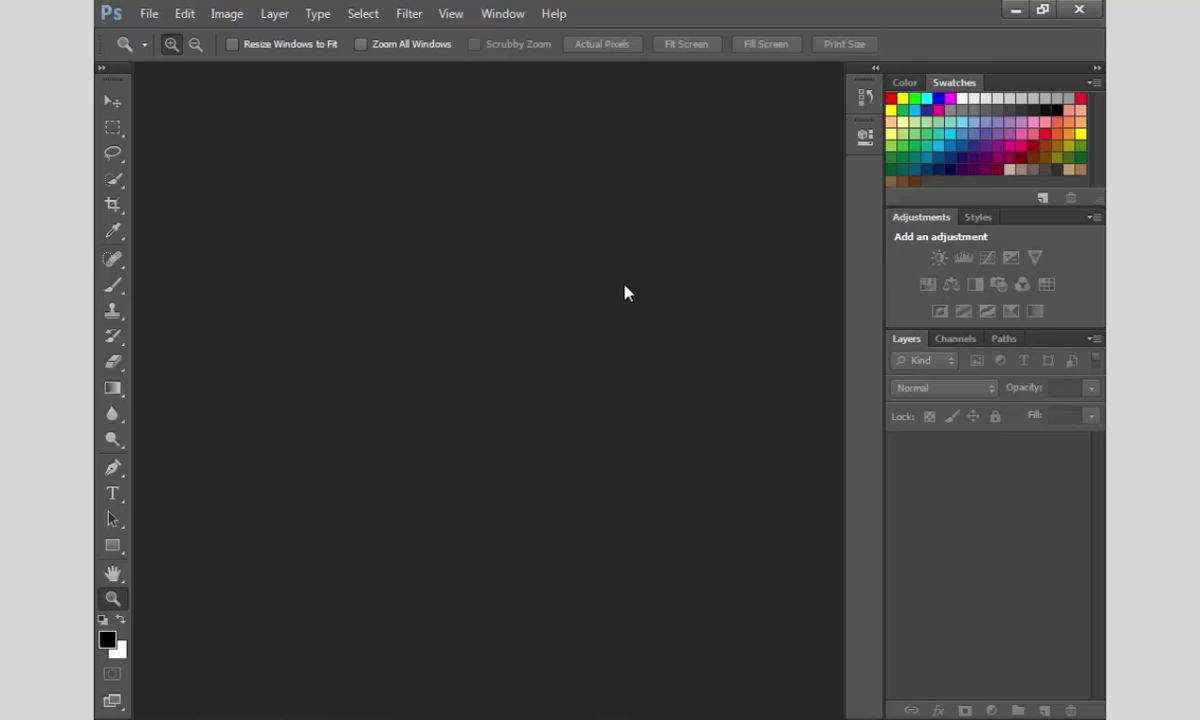
{"action": "left_click", "coordinate": [108, 104]}
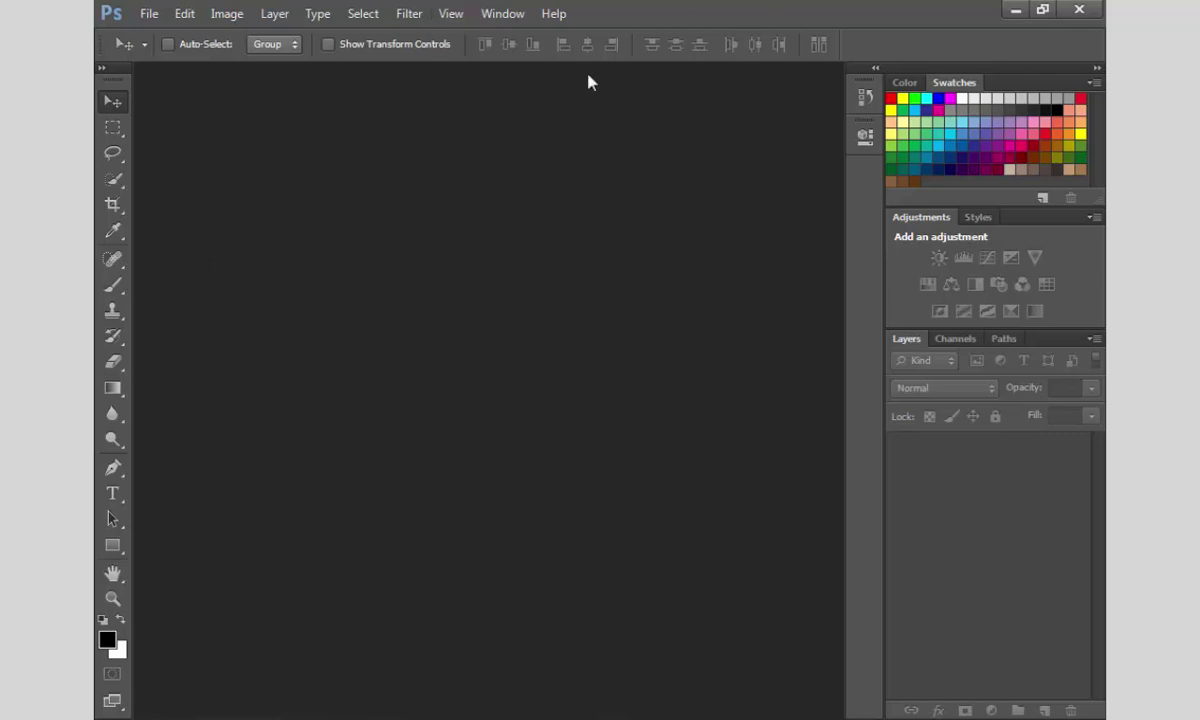
Browse the Edit, Image and Filter menus, then bring up the File menu
{"action": "left_click", "coordinate": [149, 14]}
{"action": "left_click", "coordinate": [185, 14]}
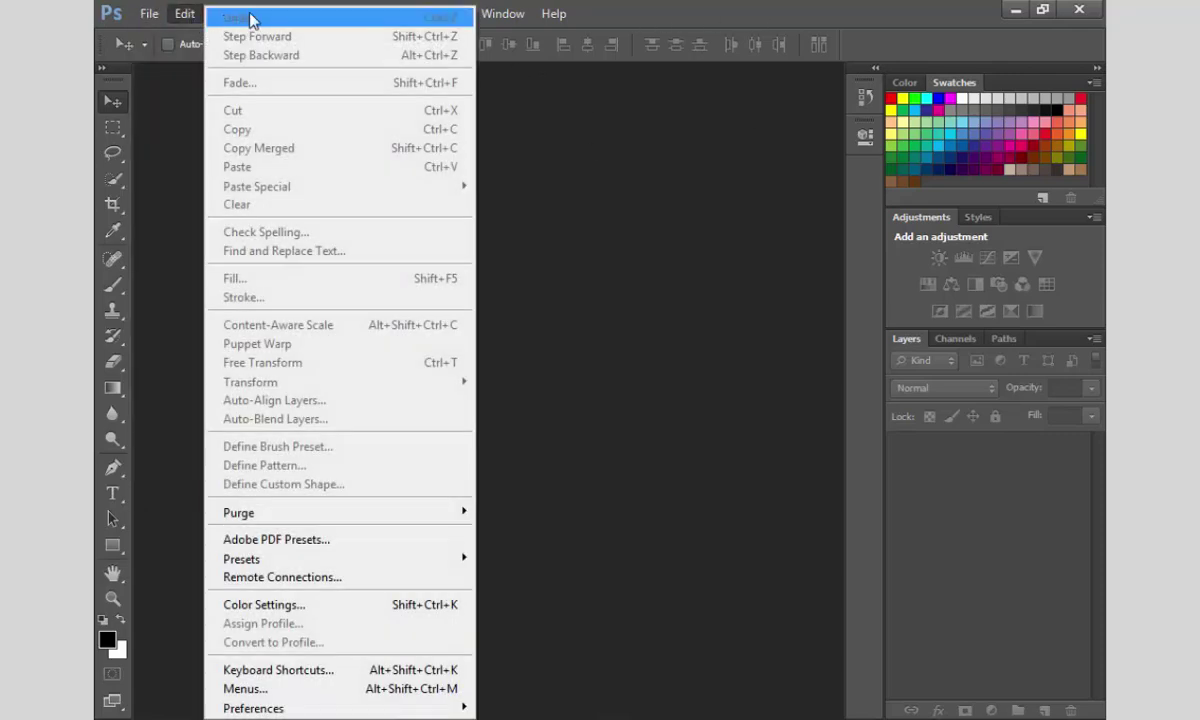
{"action": "left_click", "coordinate": [652, 19]}
{"action": "left_click", "coordinate": [229, 16]}
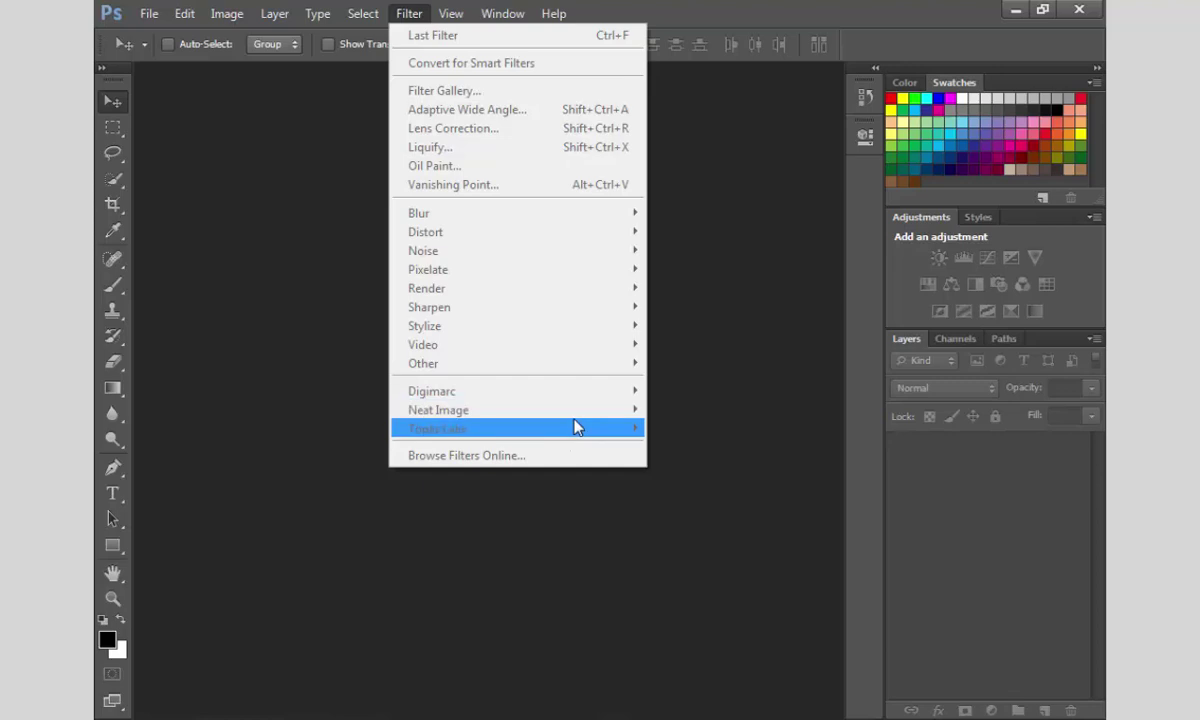
{"action": "left_click", "coordinate": [265, 212]}
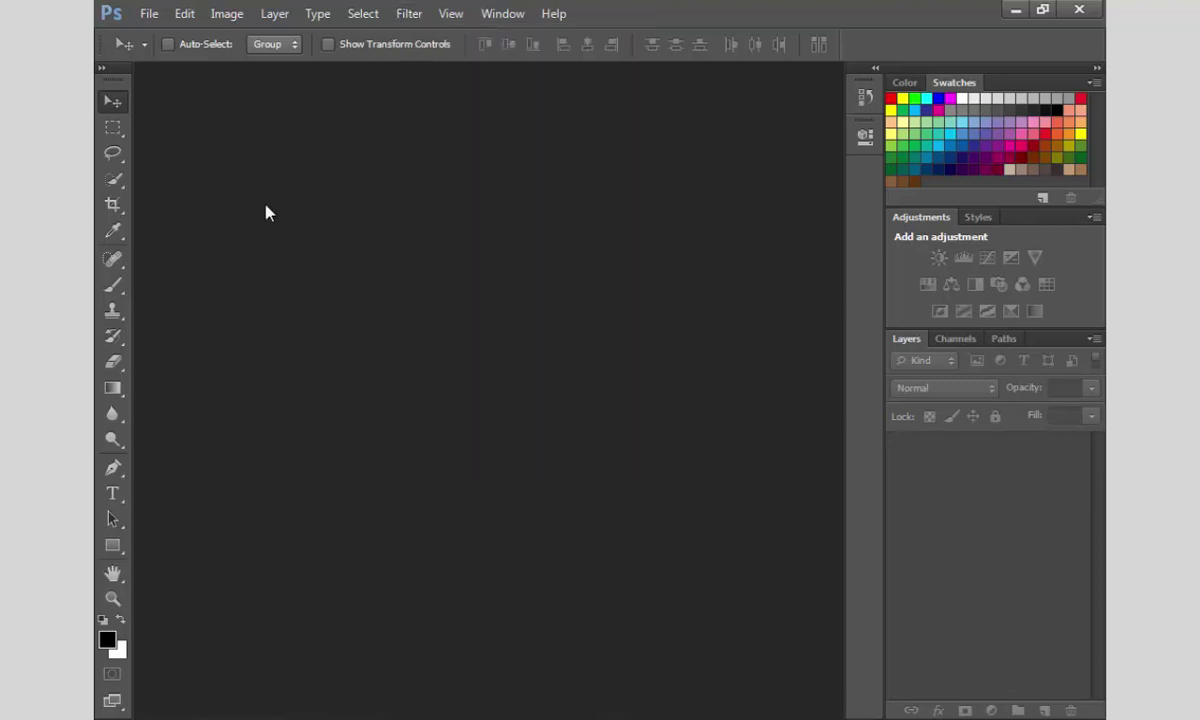
{"action": "left_click", "coordinate": [148, 13]}
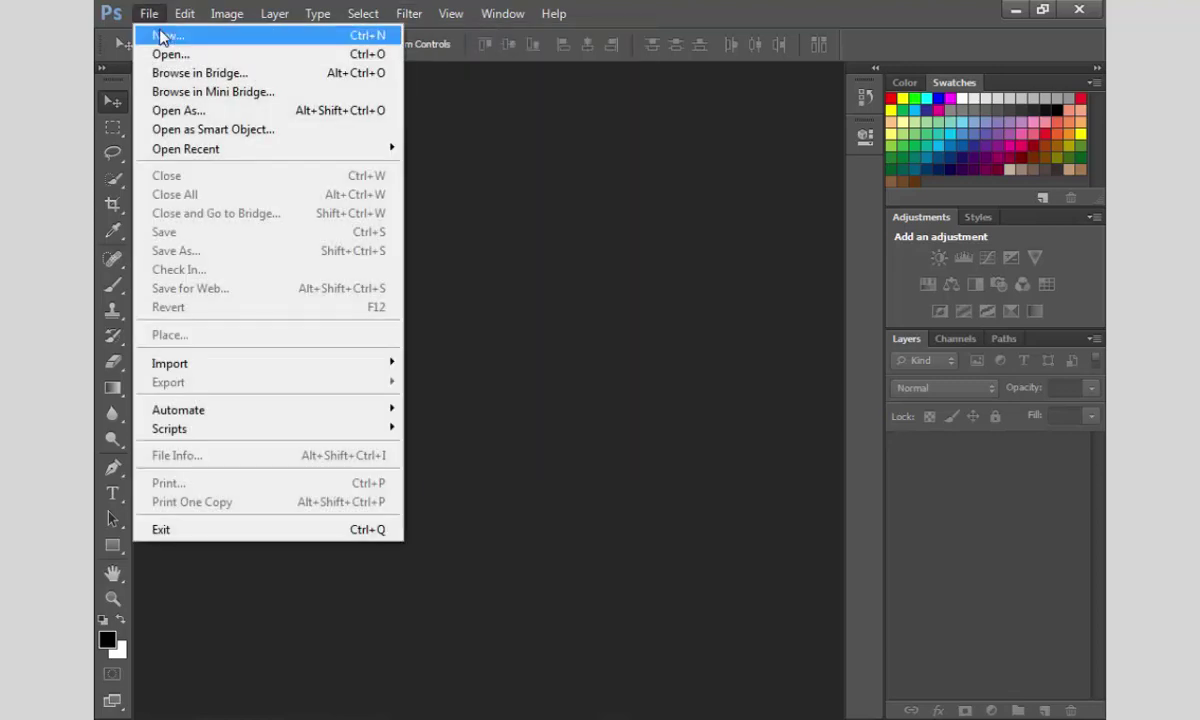
Start a new document and try the Photo preset at Landscape, 2 x 3
{"action": "left_click", "coordinate": [165, 34]}
{"action": "left_click_drag", "start_coordinate": [616, 153], "coordinate": [556, 169]}
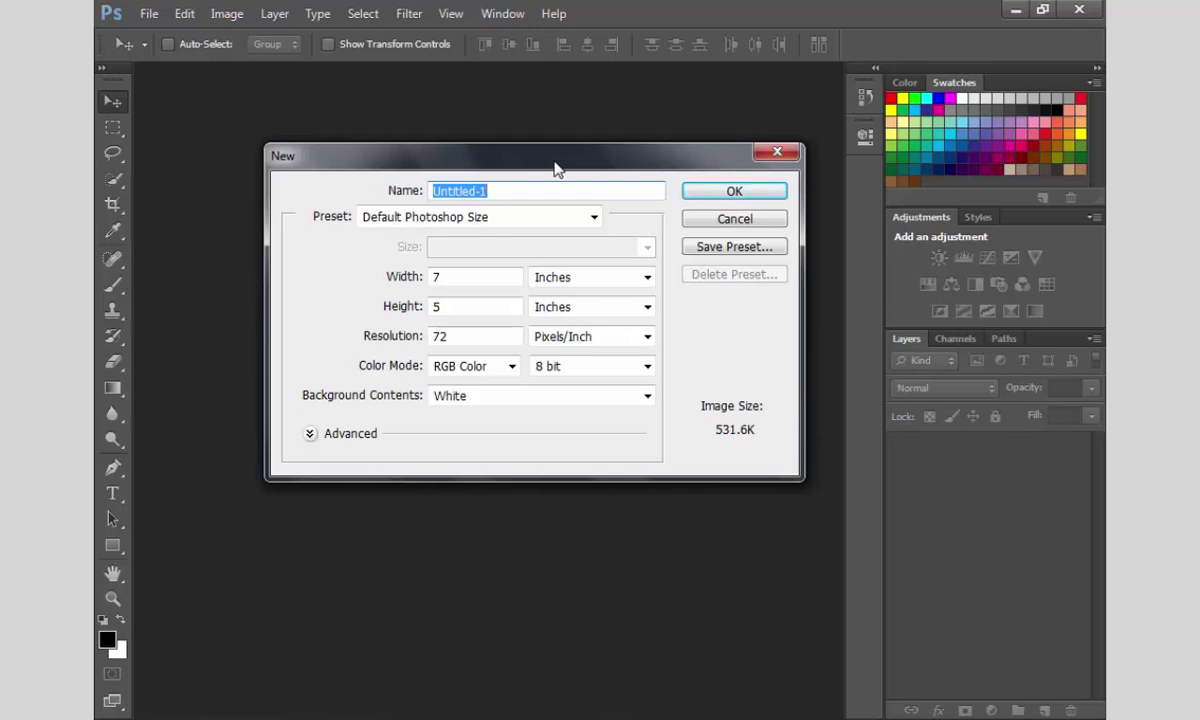
{"action": "left_click", "coordinate": [594, 217]}
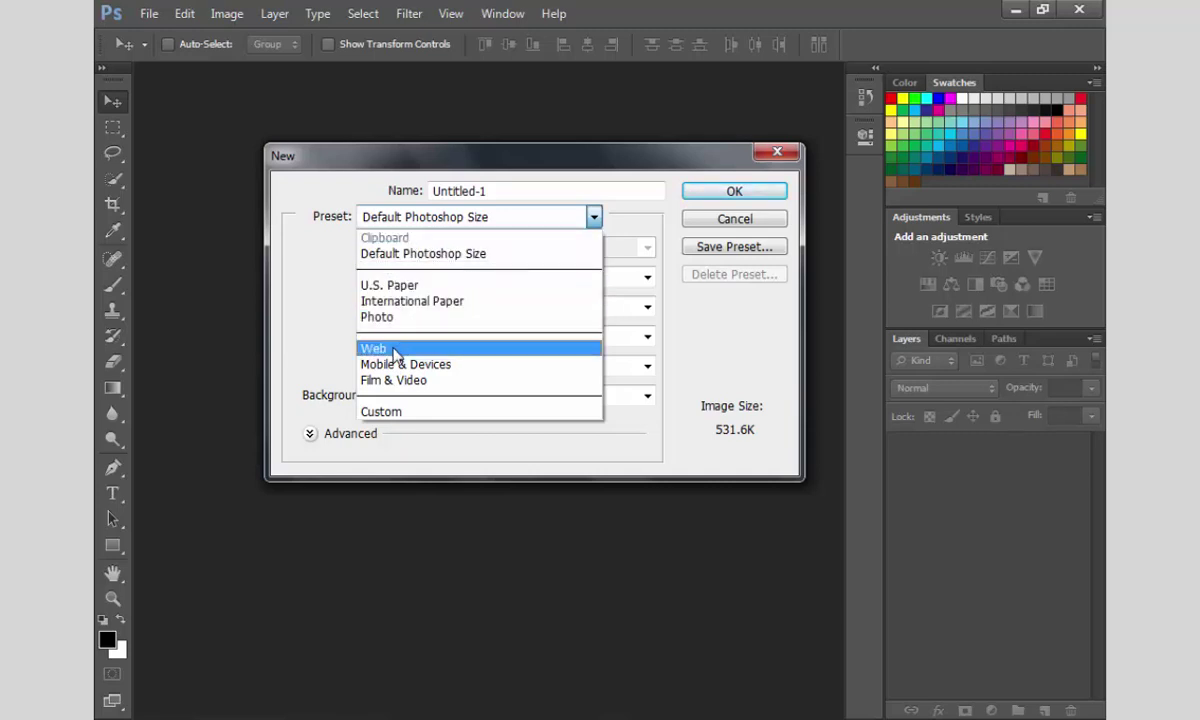
{"action": "left_click", "coordinate": [380, 318]}
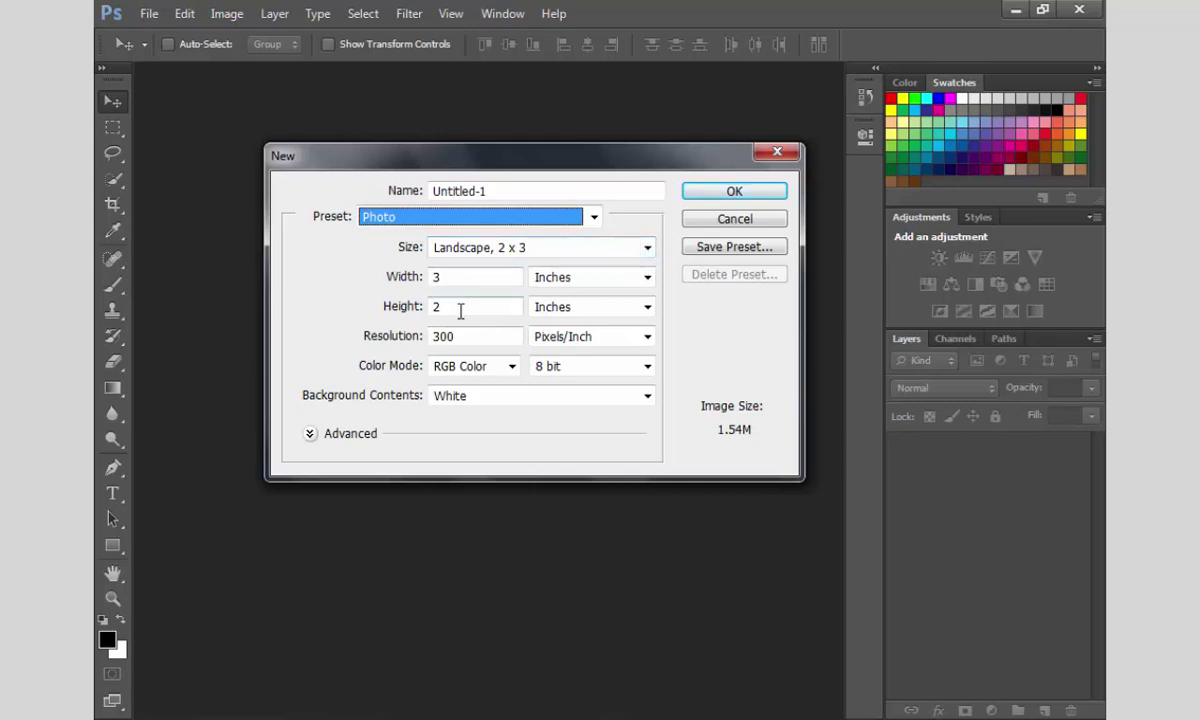
{"action": "left_click", "coordinate": [645, 249]}
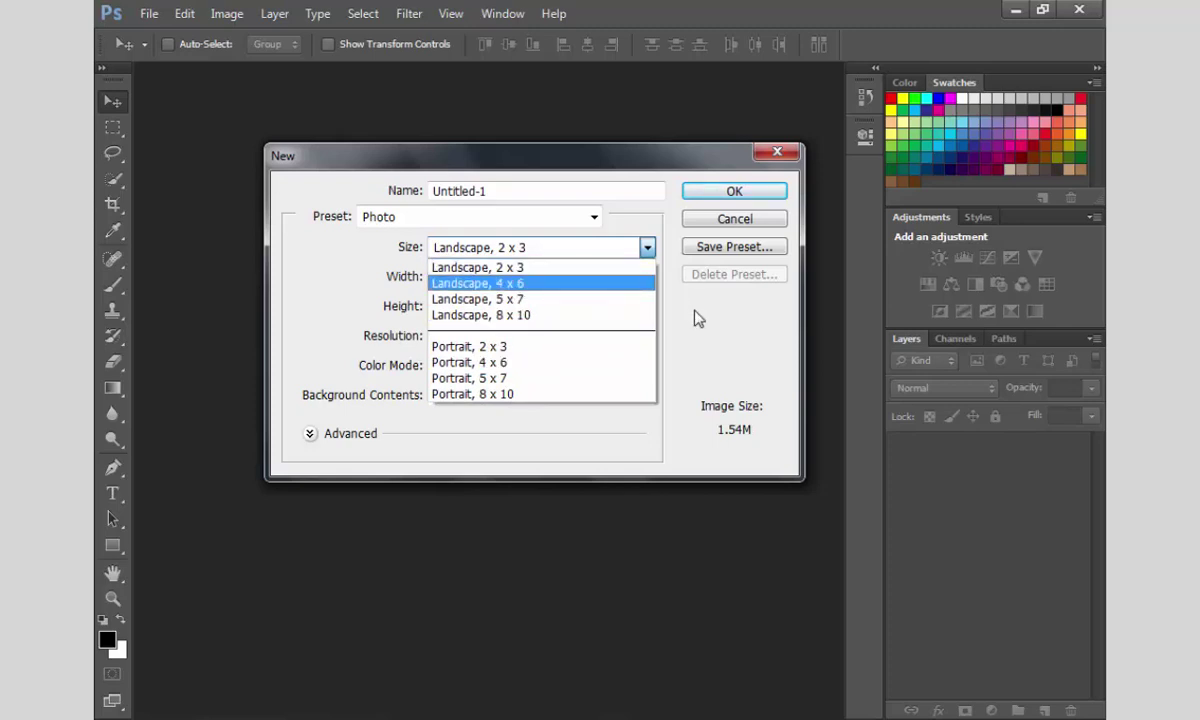
{"action": "left_click", "coordinate": [660, 295]}
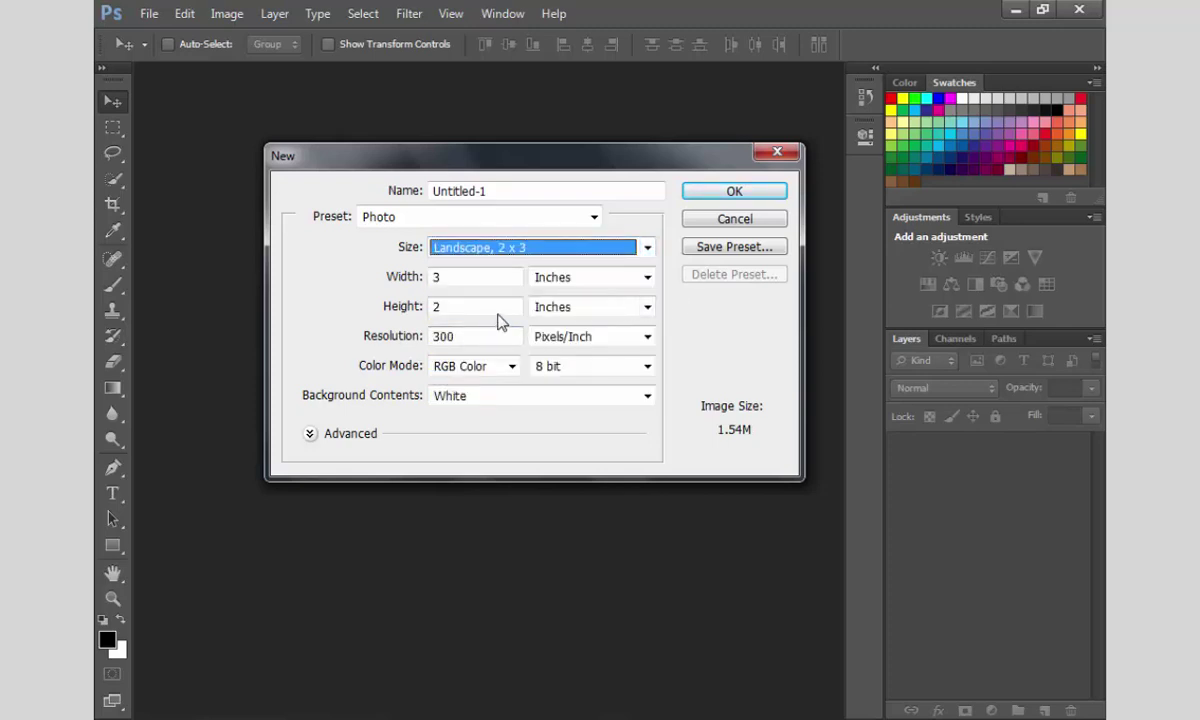
Switch the new-document preset to Web at 800 x 600 pixels
{"action": "left_click", "coordinate": [508, 218]}
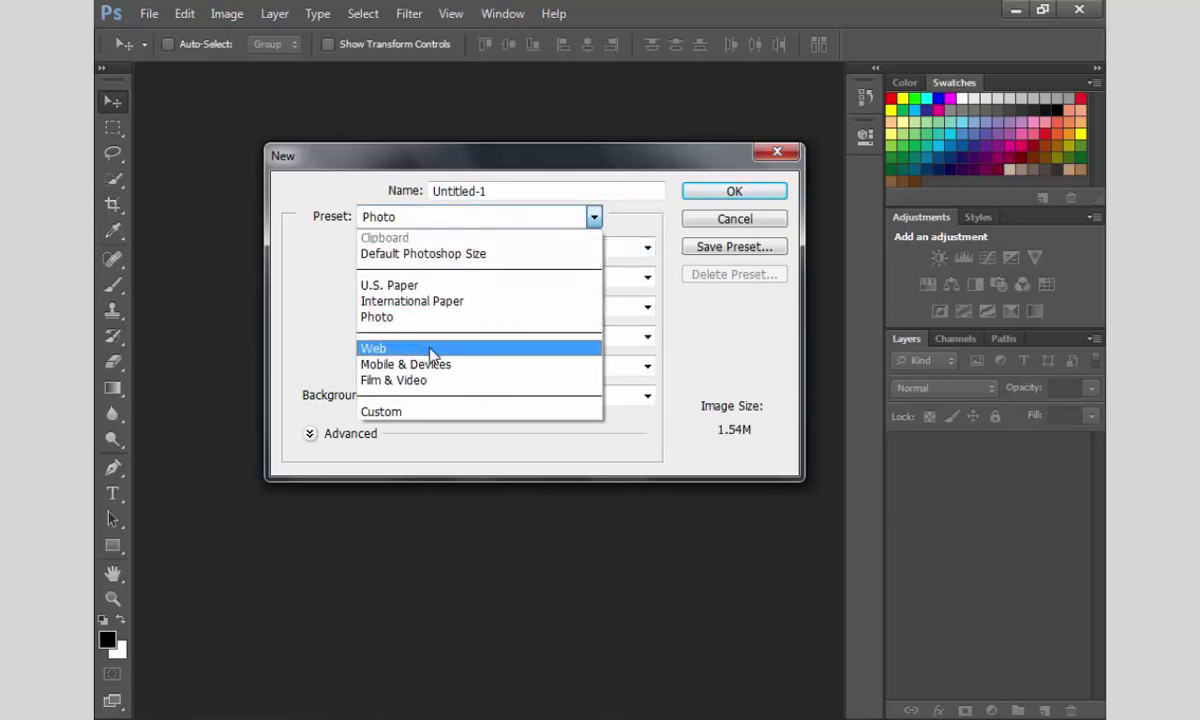
{"action": "left_click", "coordinate": [435, 420]}
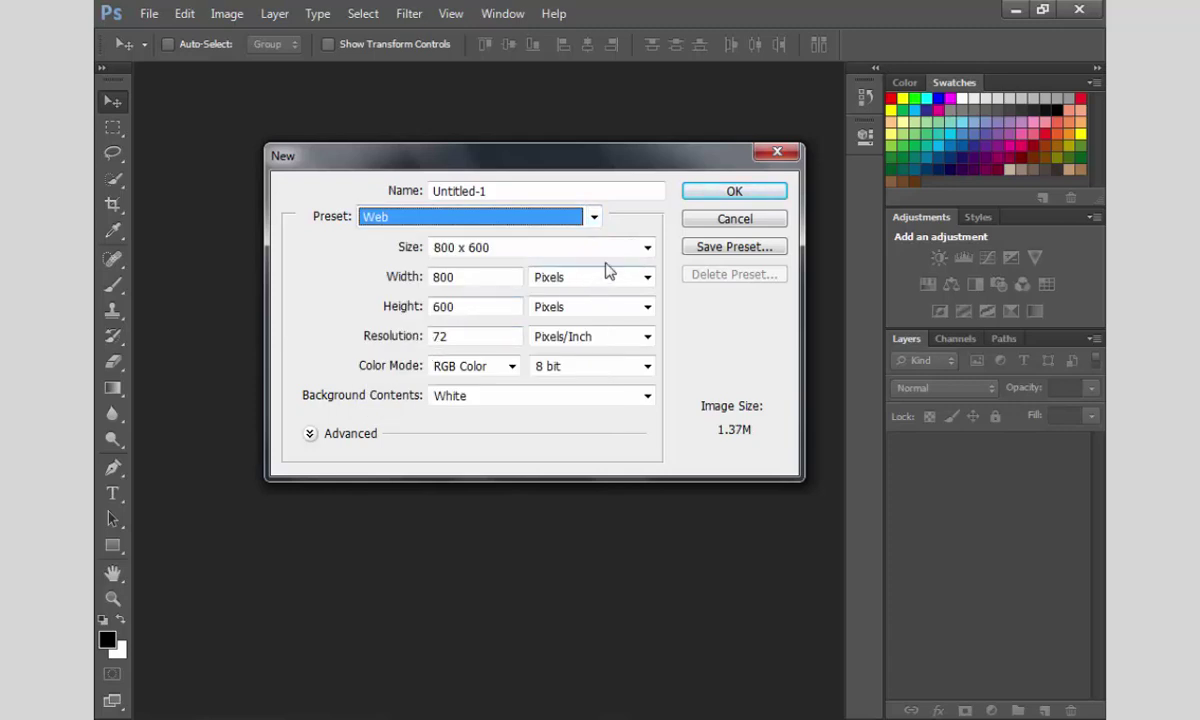
{"action": "left_click", "coordinate": [646, 249]}
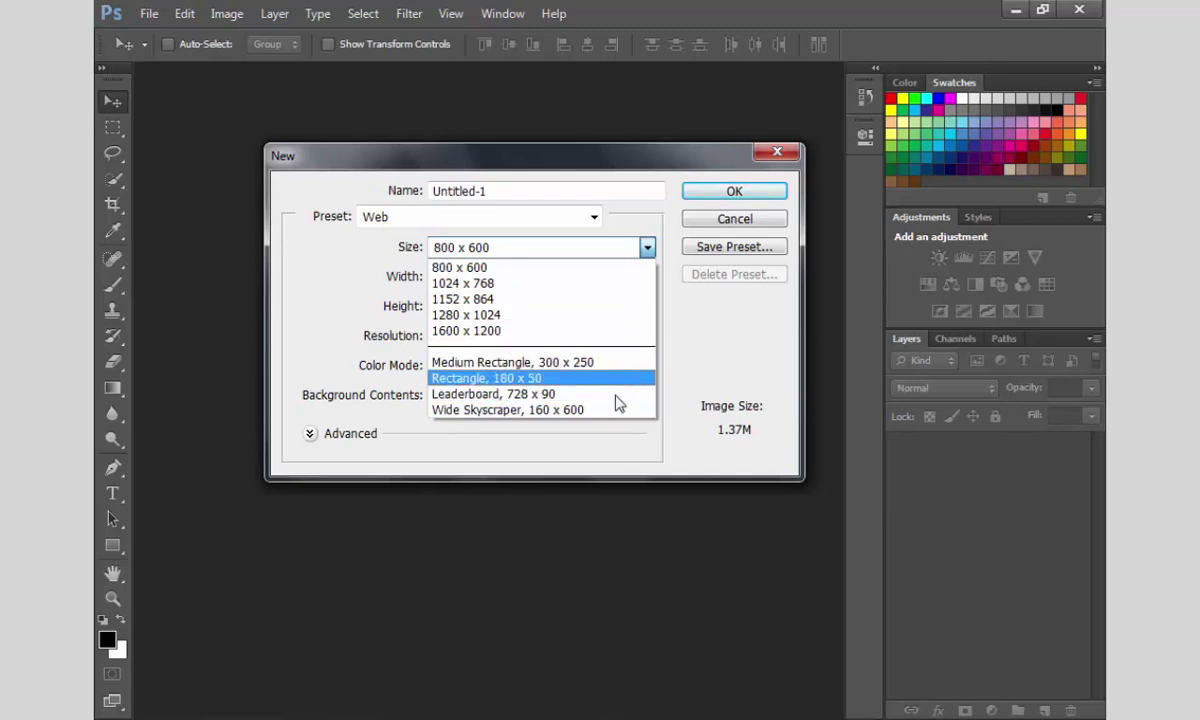
{"action": "left_click", "coordinate": [556, 226]}
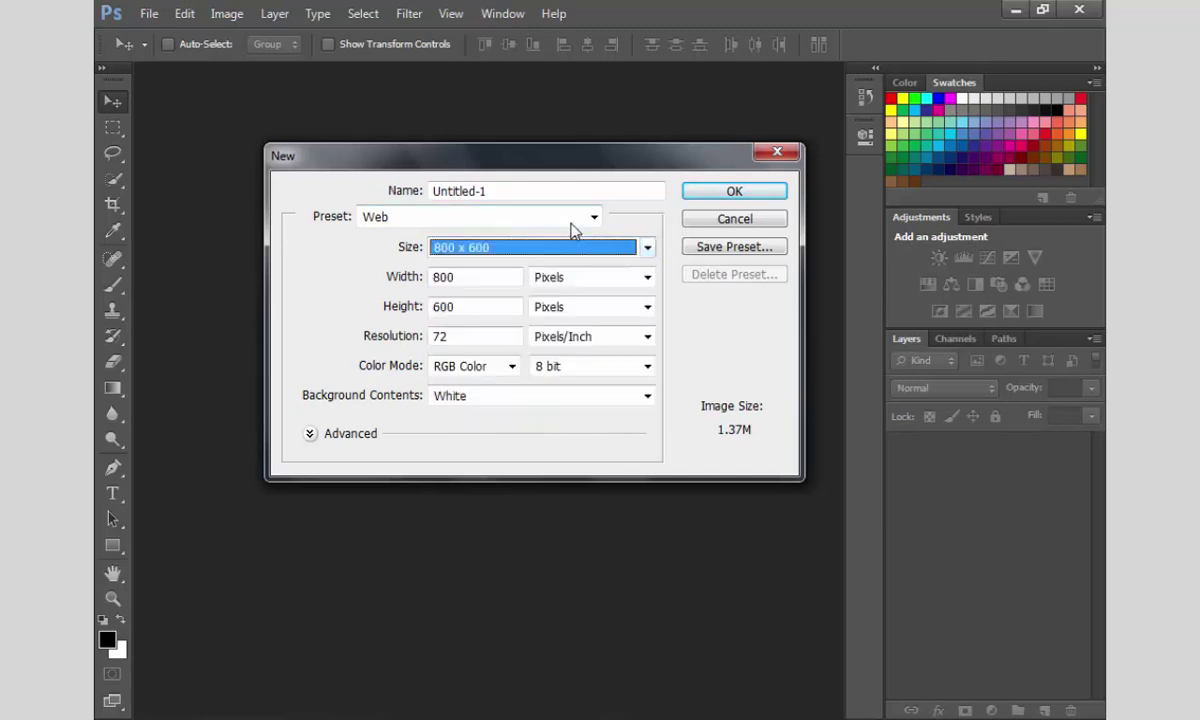
{"action": "left_click", "coordinate": [586, 219]}
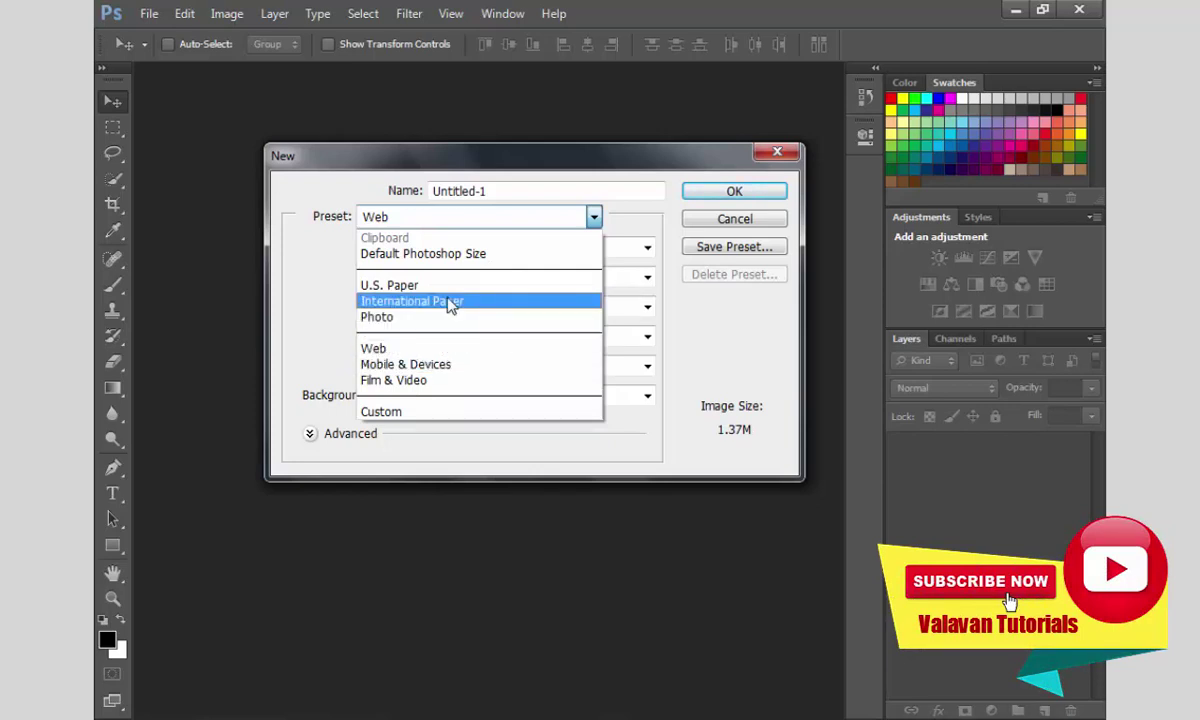
Create Untitled-1 from the International Paper A4 preset (210 × 297 mm, 300 ppi)
{"action": "left_click", "coordinate": [449, 305]}
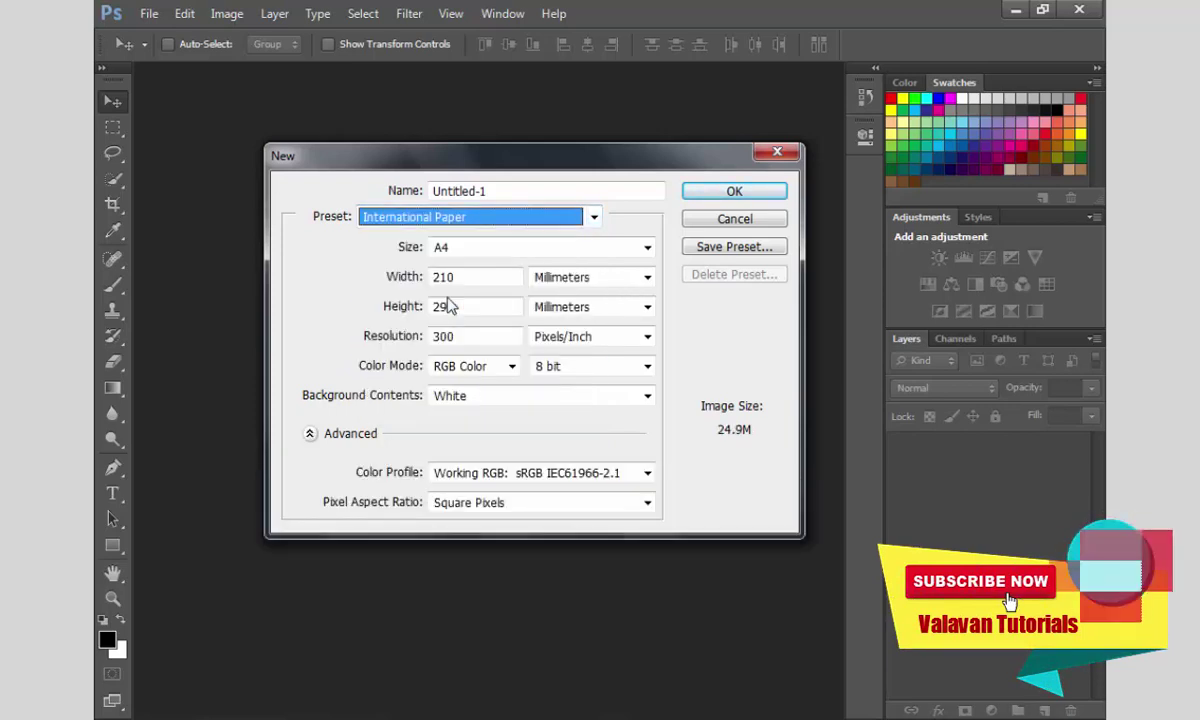
{"action": "left_click", "coordinate": [646, 247]}
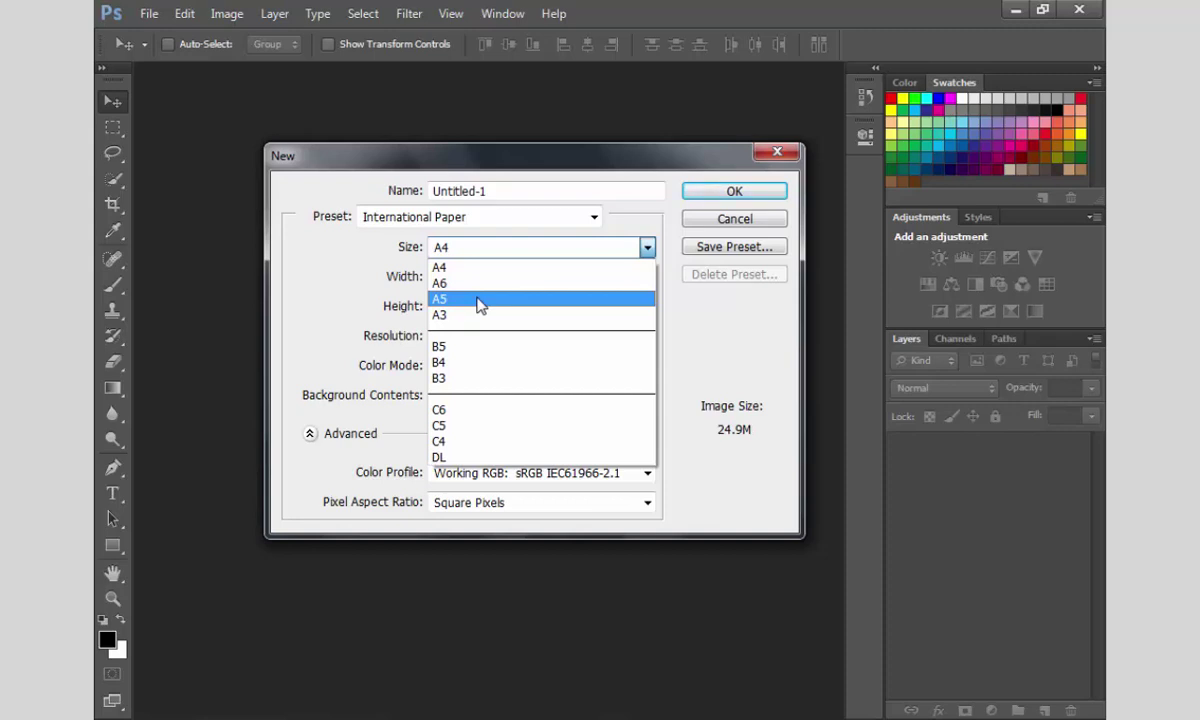
{"action": "left_click", "coordinate": [479, 268]}
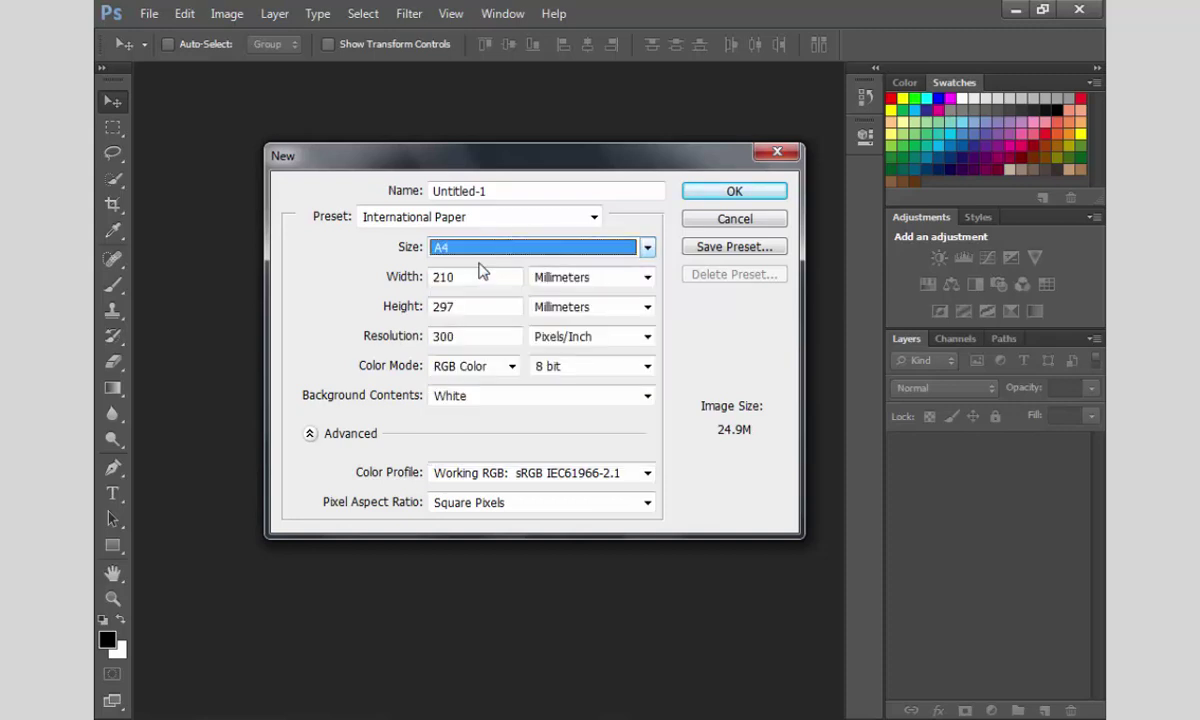
{"action": "left_click", "coordinate": [735, 192]}
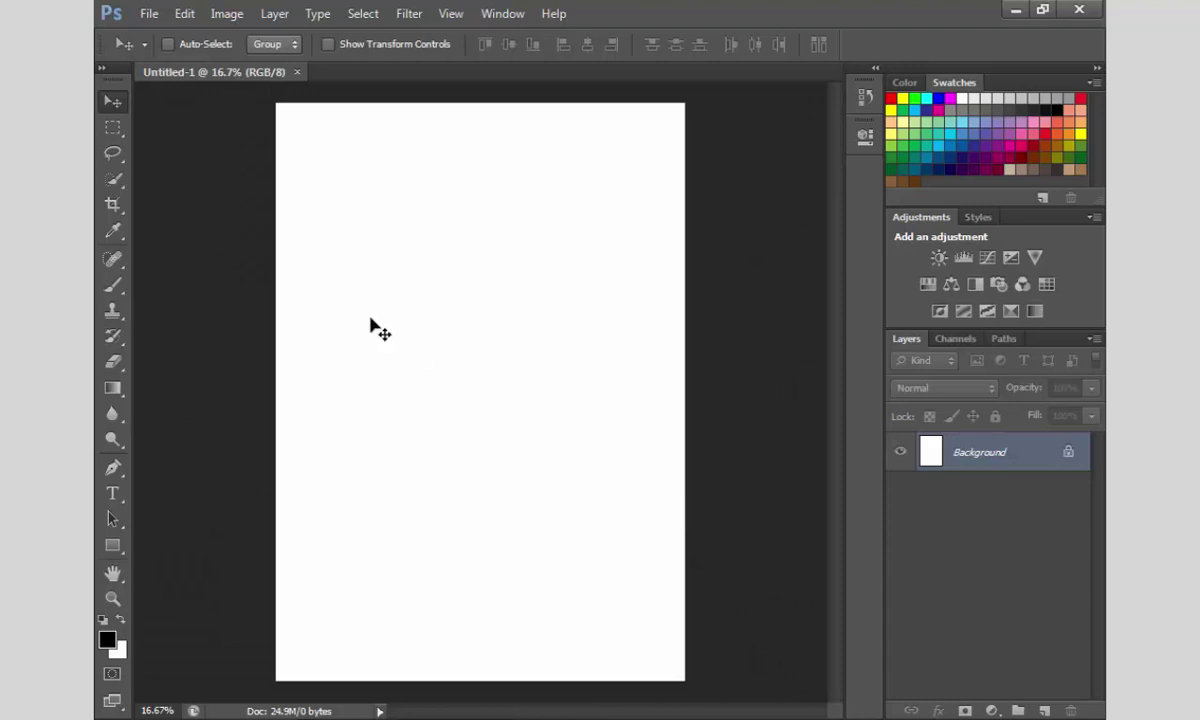
Begin a second new document, Untitled-2, and set its preset to Photo
{"action": "left_click", "coordinate": [150, 14]}
{"action": "left_click", "coordinate": [178, 38]}
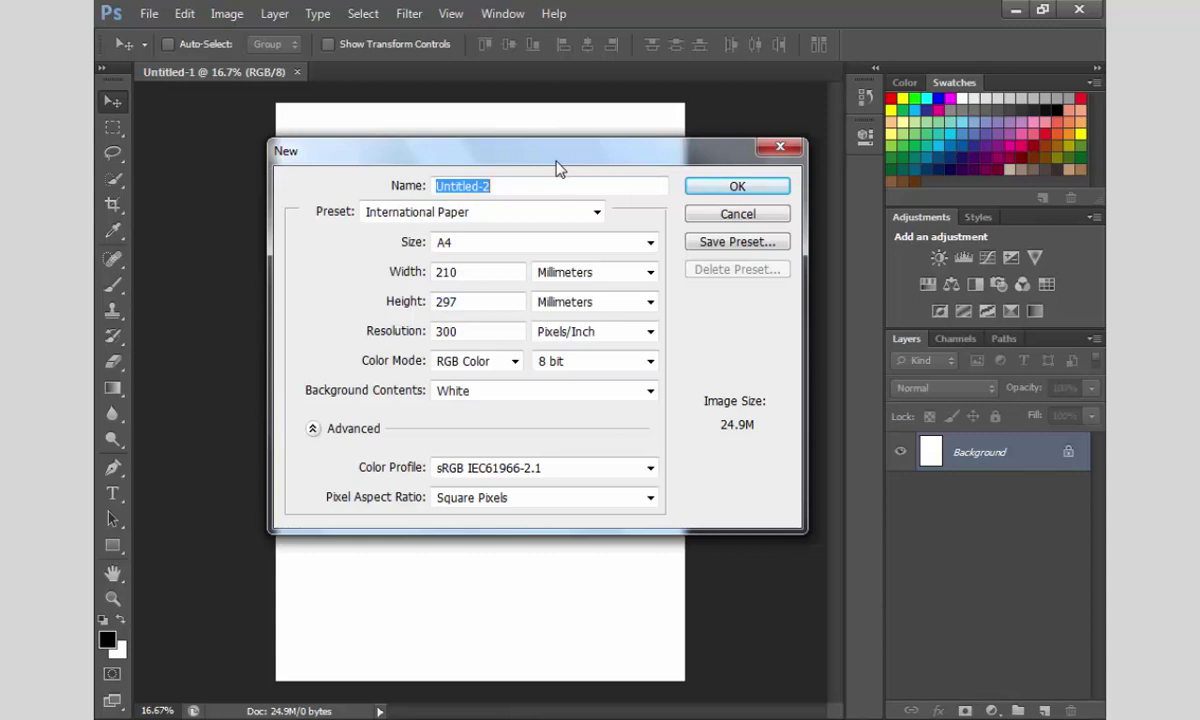
{"action": "left_click", "coordinate": [592, 212]}
{"action": "left_click", "coordinate": [398, 312]}
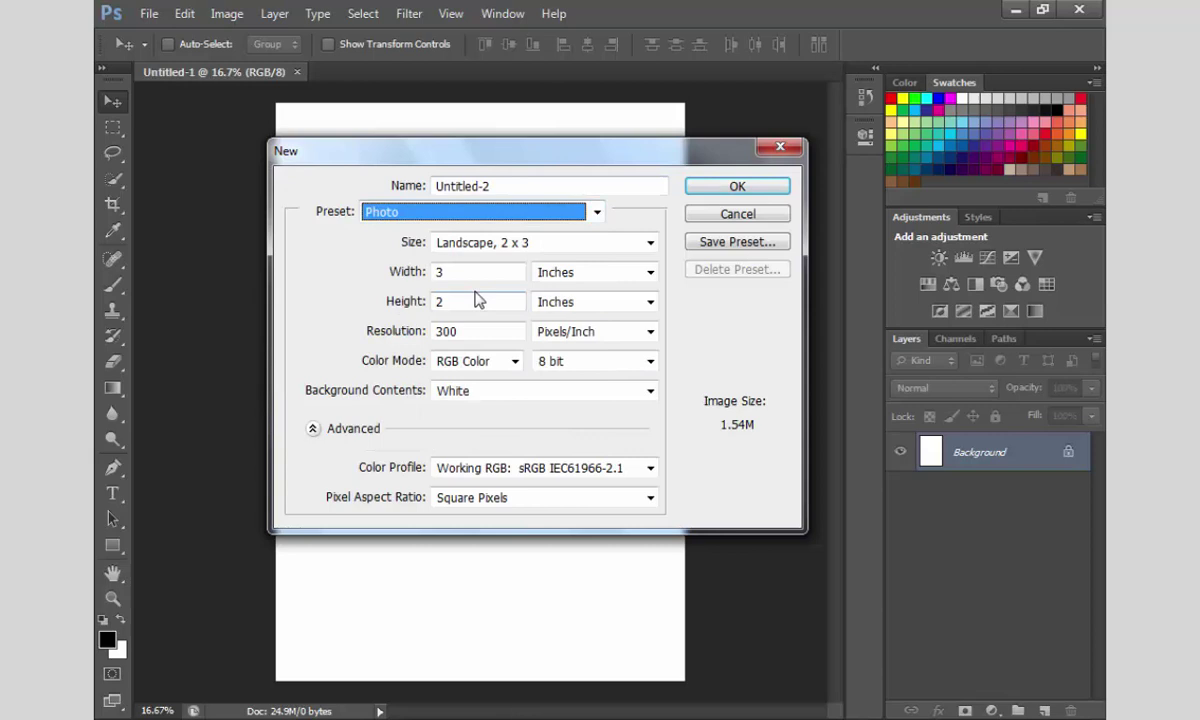
Create a Landscape 4 x 6 photo document, then flip between the Untitled-1 and Untitled-2 tabs
{"action": "left_click", "coordinate": [650, 243]}
{"action": "left_click", "coordinate": [548, 279]}
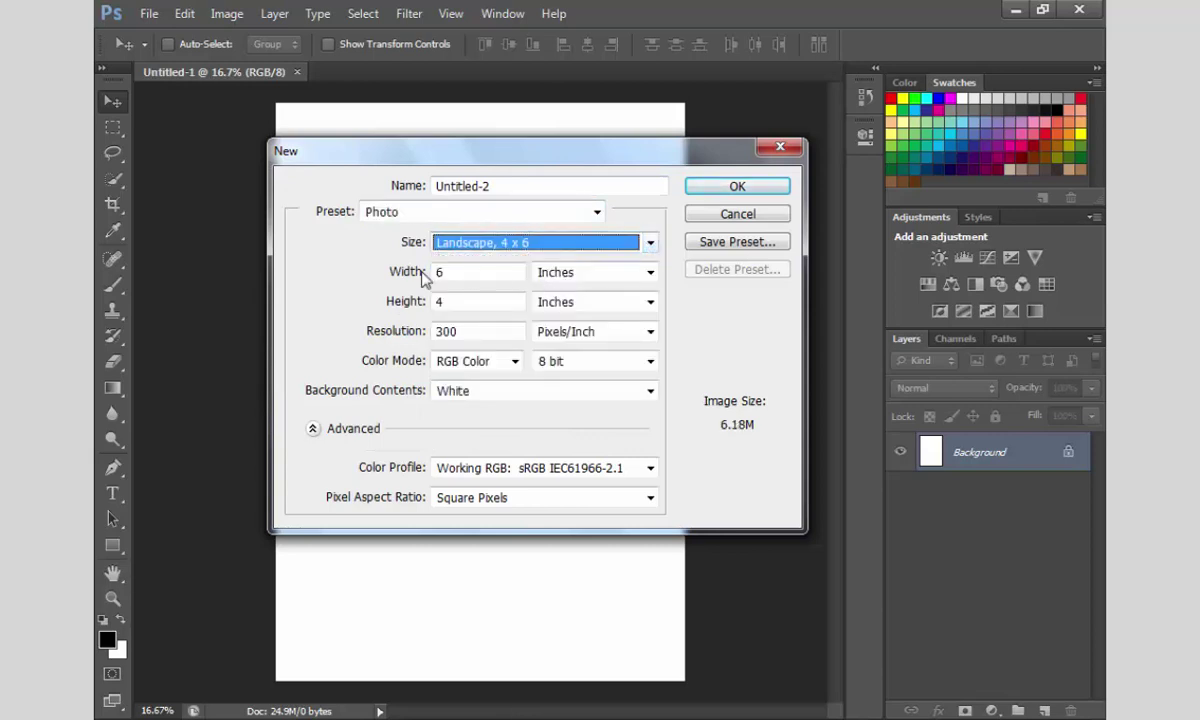
{"action": "left_click", "coordinate": [742, 189]}
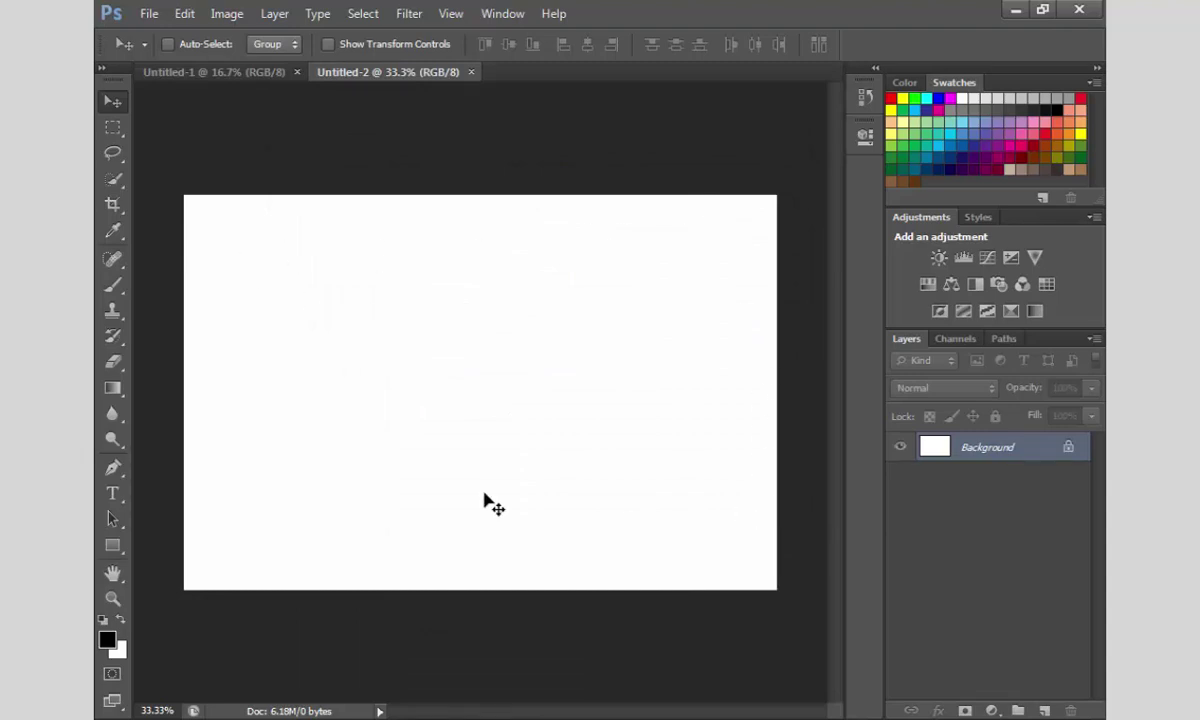
{"action": "left_click", "coordinate": [215, 72]}
{"action": "left_click", "coordinate": [345, 72]}
{"action": "left_click", "coordinate": [150, 16]}
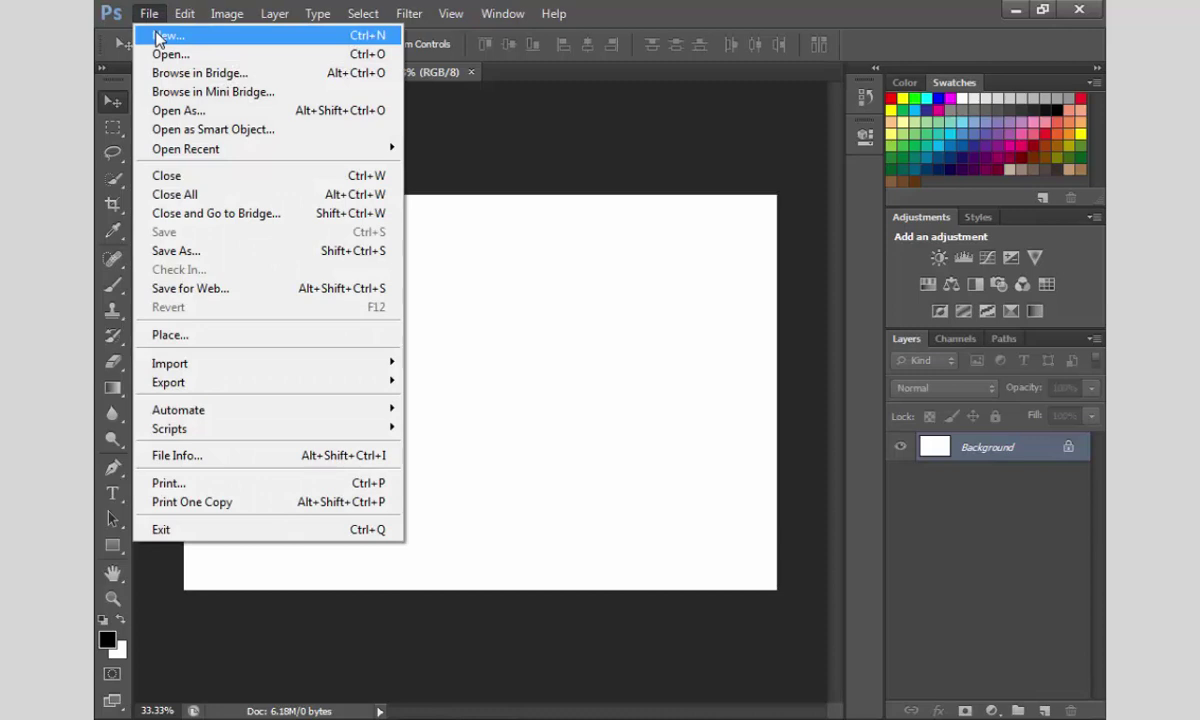
Start Untitled-3 with the Custom preset, width 10 and height 20 inches
{"action": "left_click", "coordinate": [158, 38]}
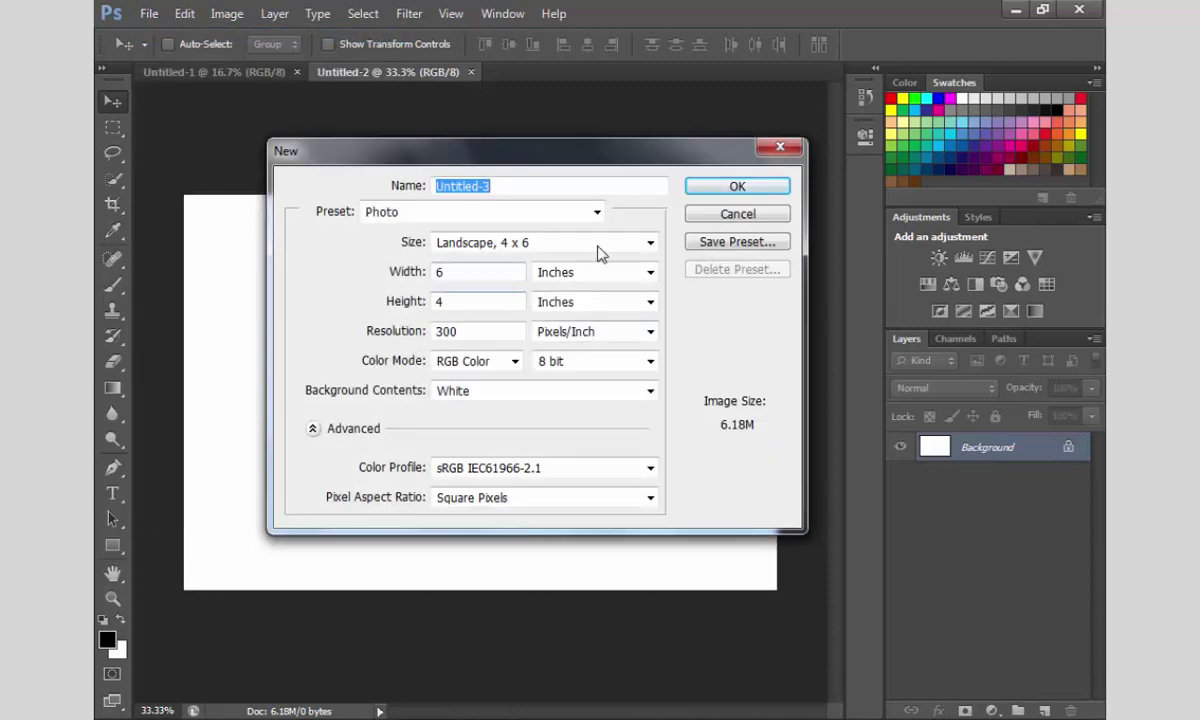
{"action": "left_click", "coordinate": [522, 212]}
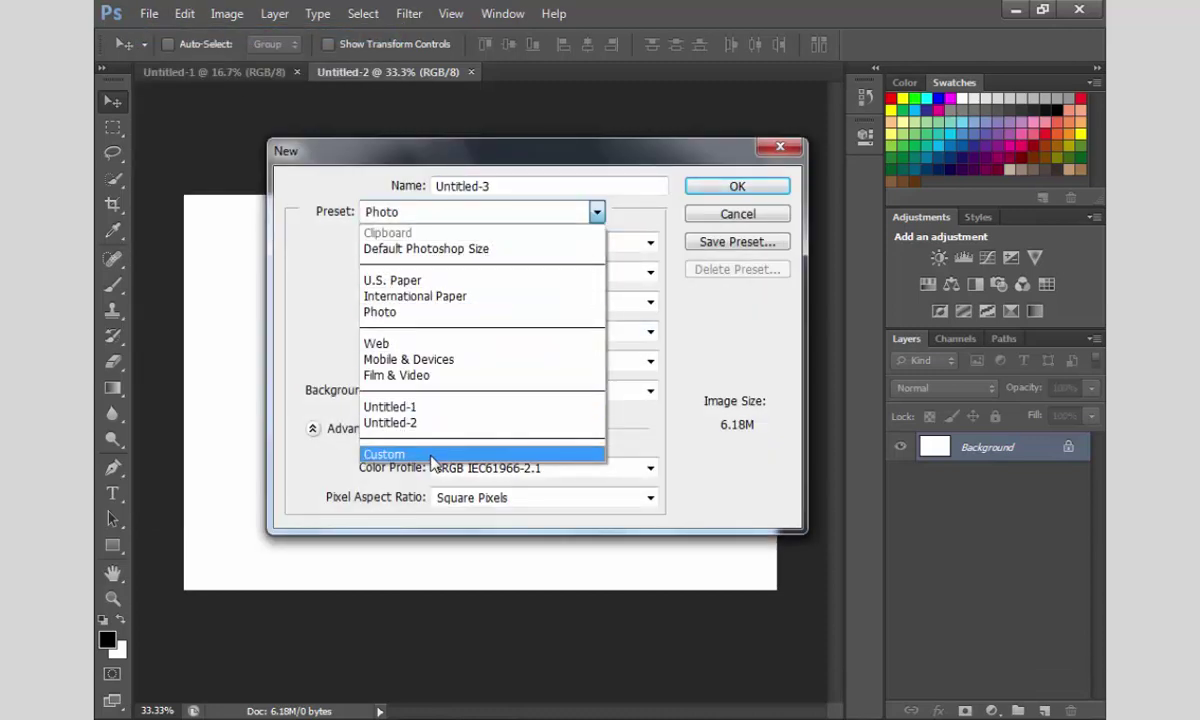
{"action": "left_click", "coordinate": [408, 432]}
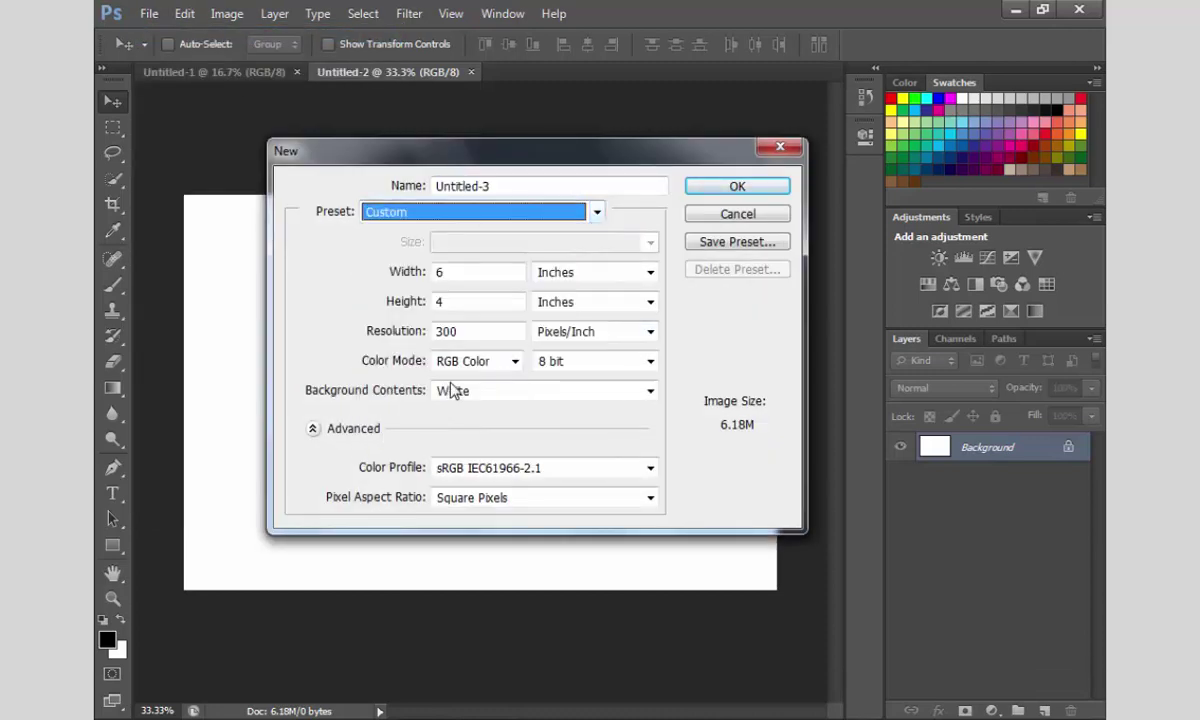
{"action": "double_click", "coordinate": [453, 274]}
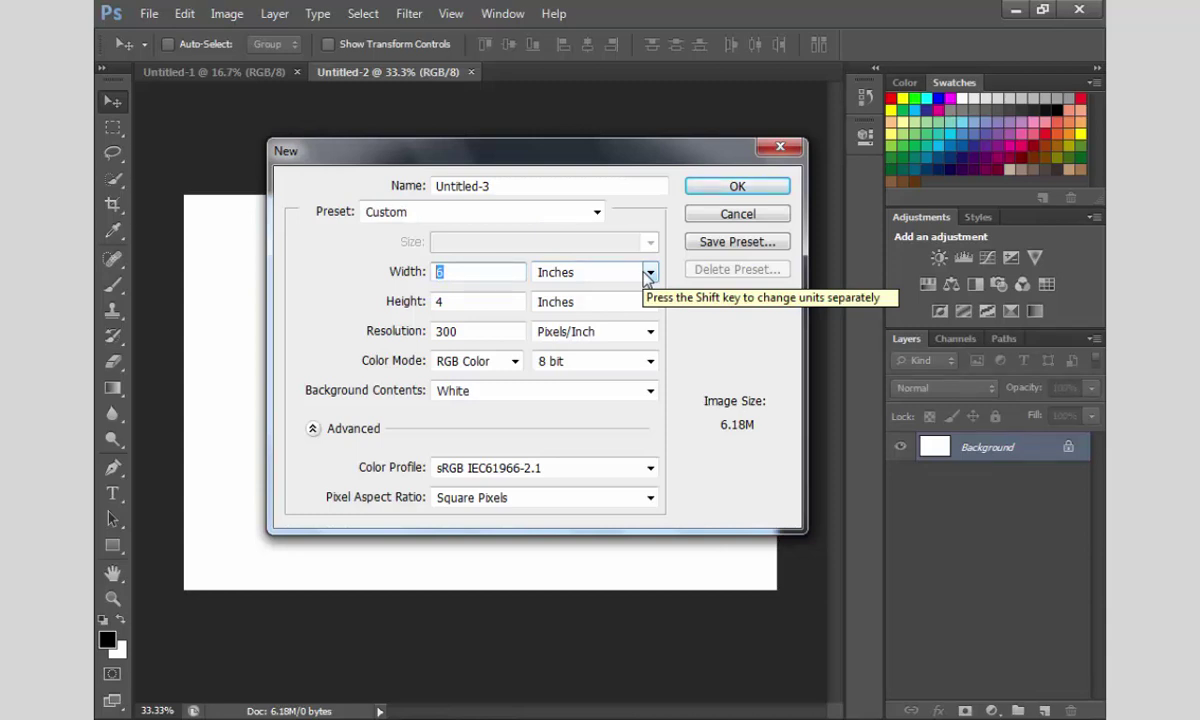
{"action": "type", "text": "10"}
{"action": "key", "text": "Tab"}
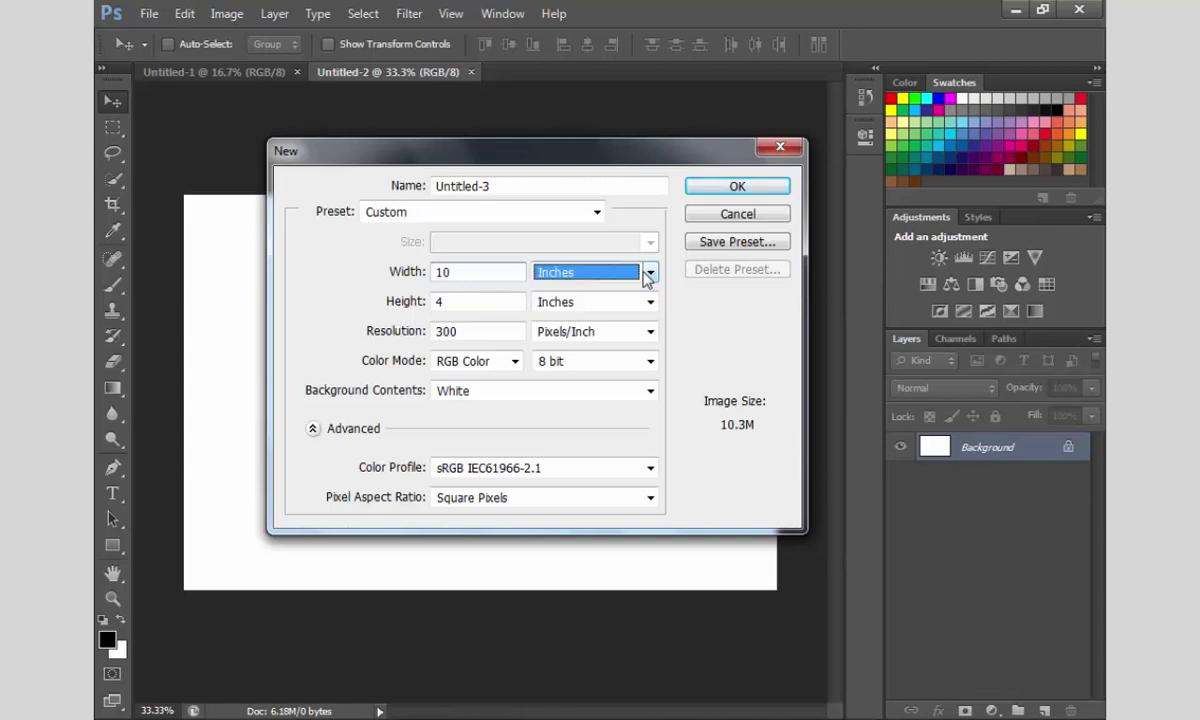
{"action": "key", "text": "Tab"}
{"action": "type", "text": "20"}
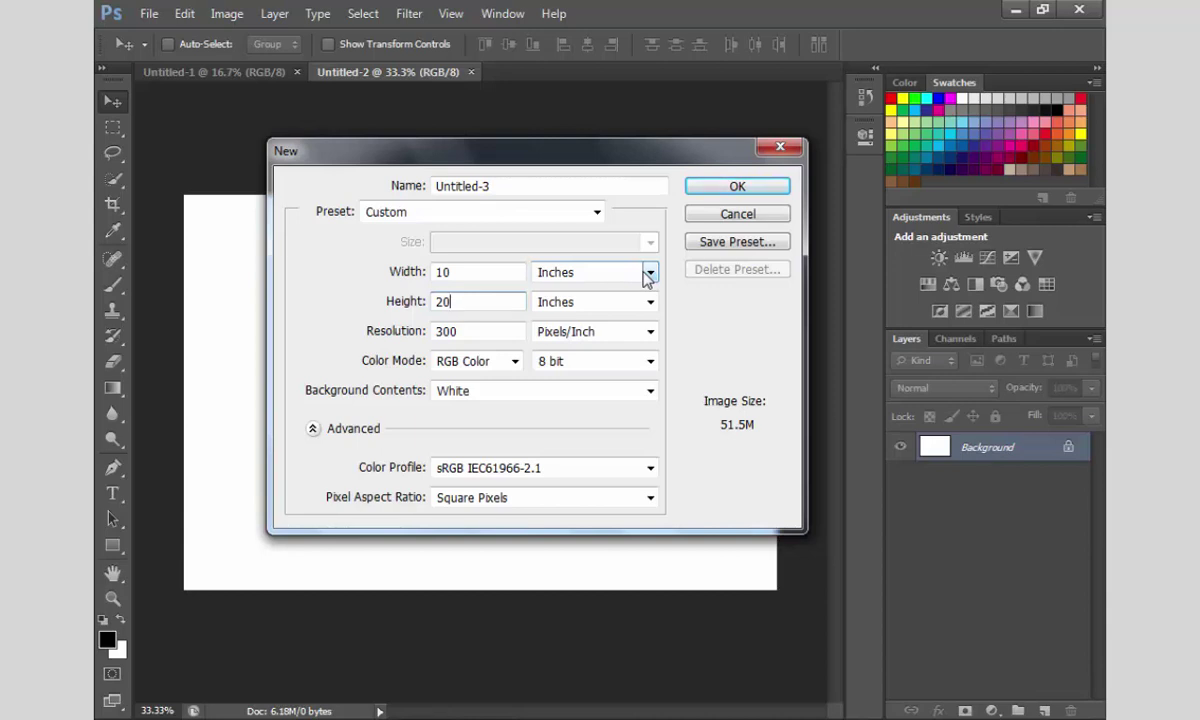
Keep 8 bit depth, try CMYK then settle on RGB Color, and create Untitled-3
{"action": "left_click", "coordinate": [650, 361]}
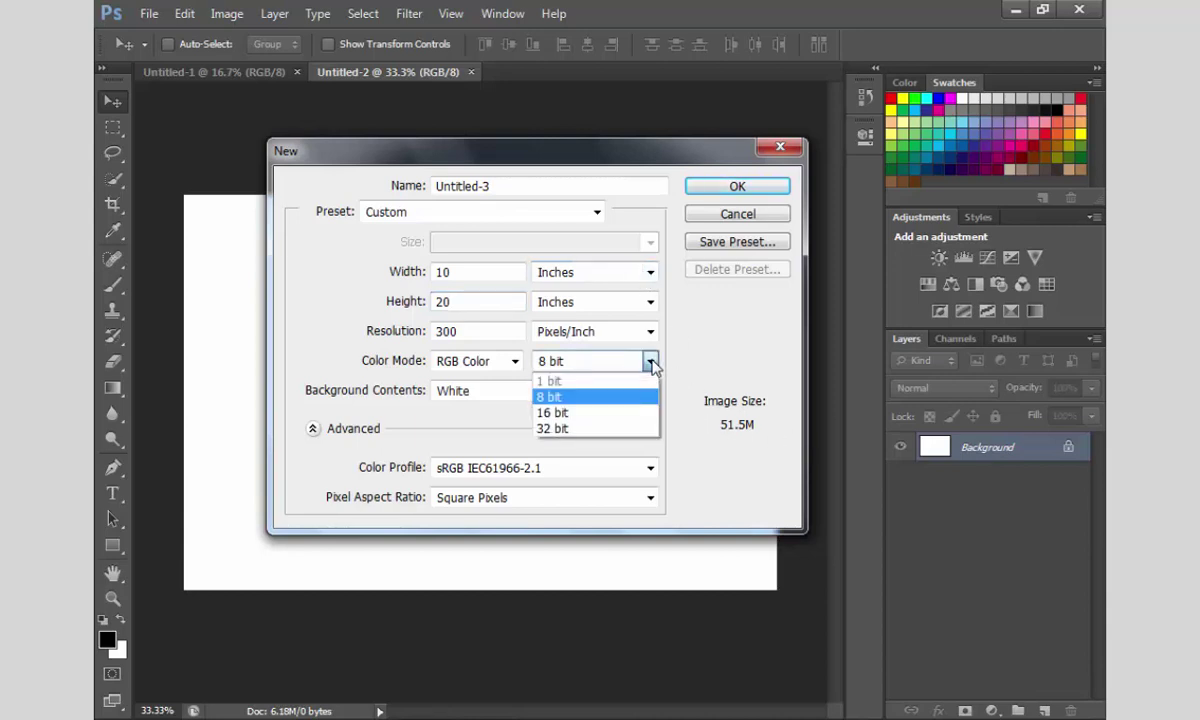
{"action": "left_click", "coordinate": [590, 397]}
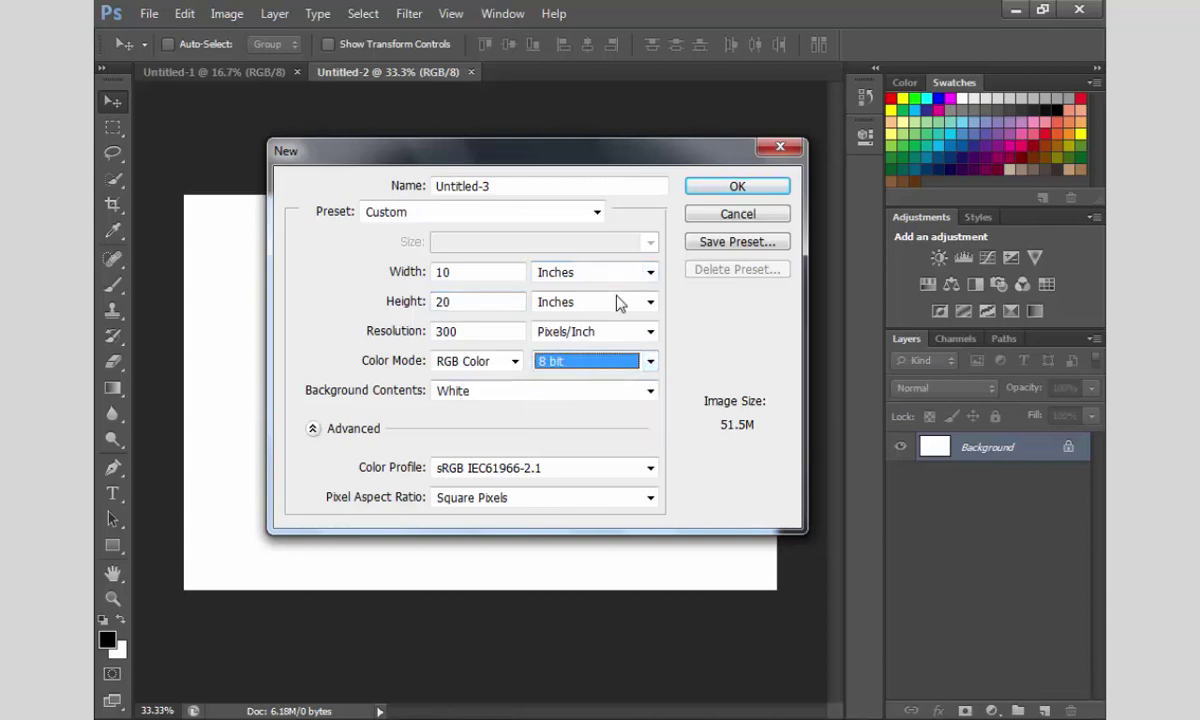
{"action": "left_click", "coordinate": [650, 364]}
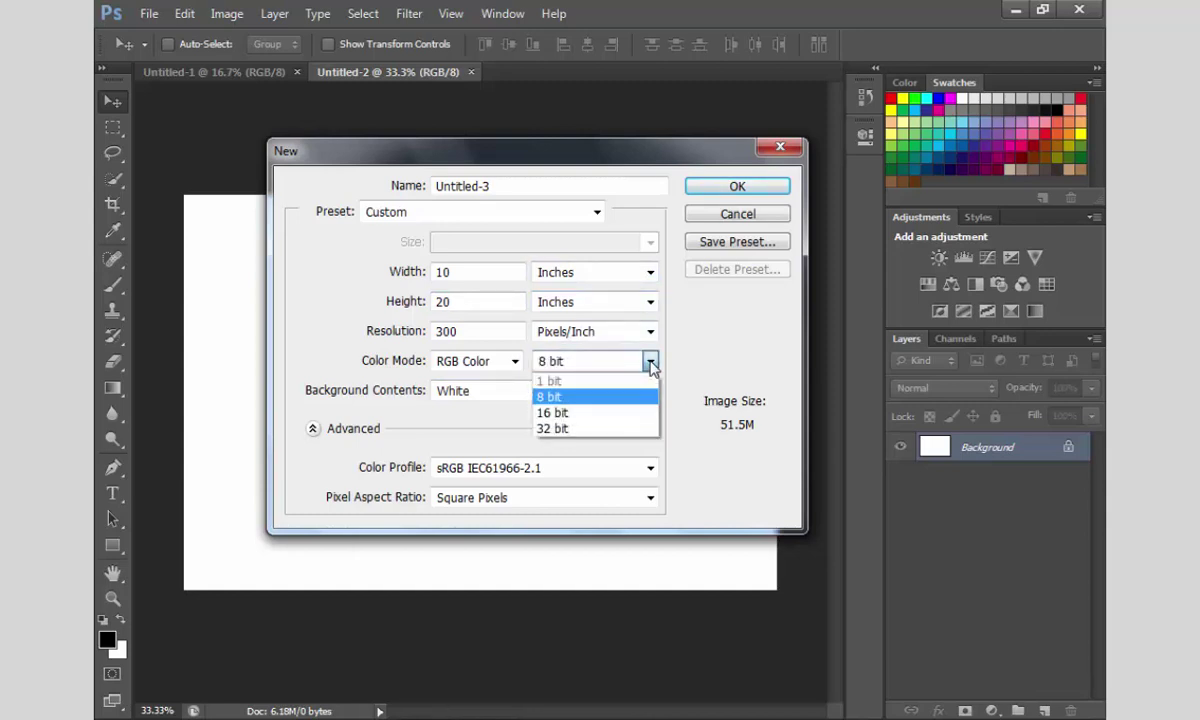
{"action": "left_click", "coordinate": [650, 363]}
{"action": "left_click", "coordinate": [650, 363]}
{"action": "left_click", "coordinate": [650, 363]}
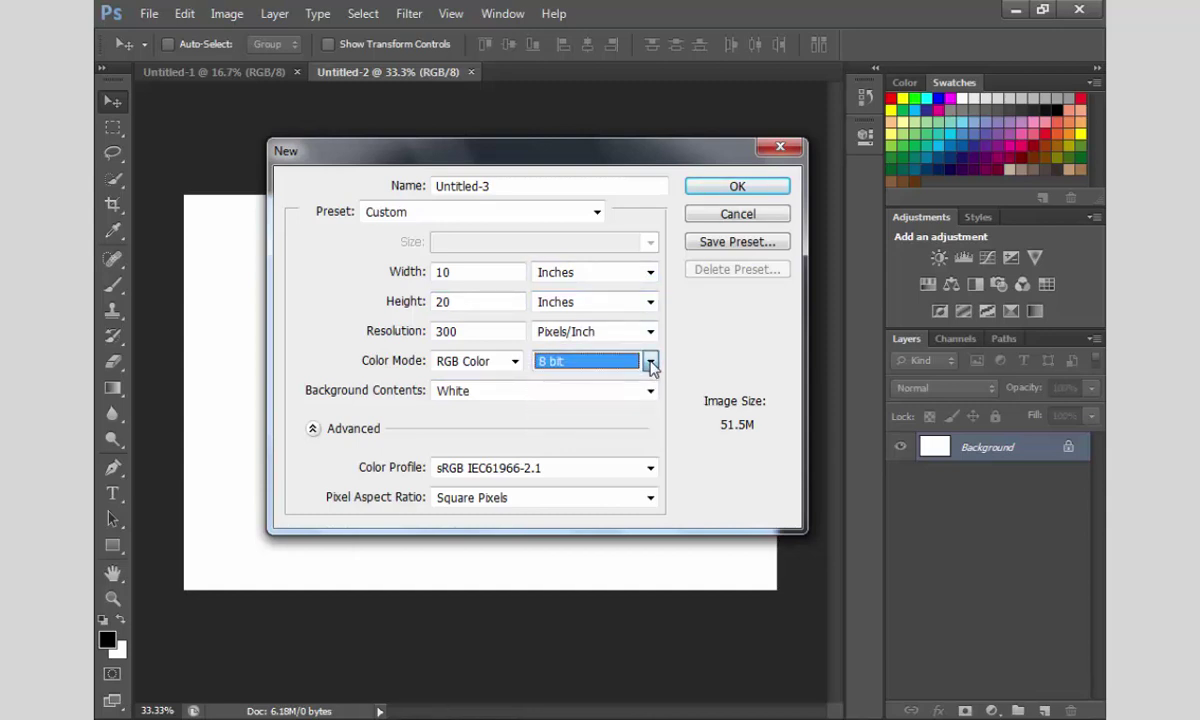
{"action": "left_click", "coordinate": [516, 362]}
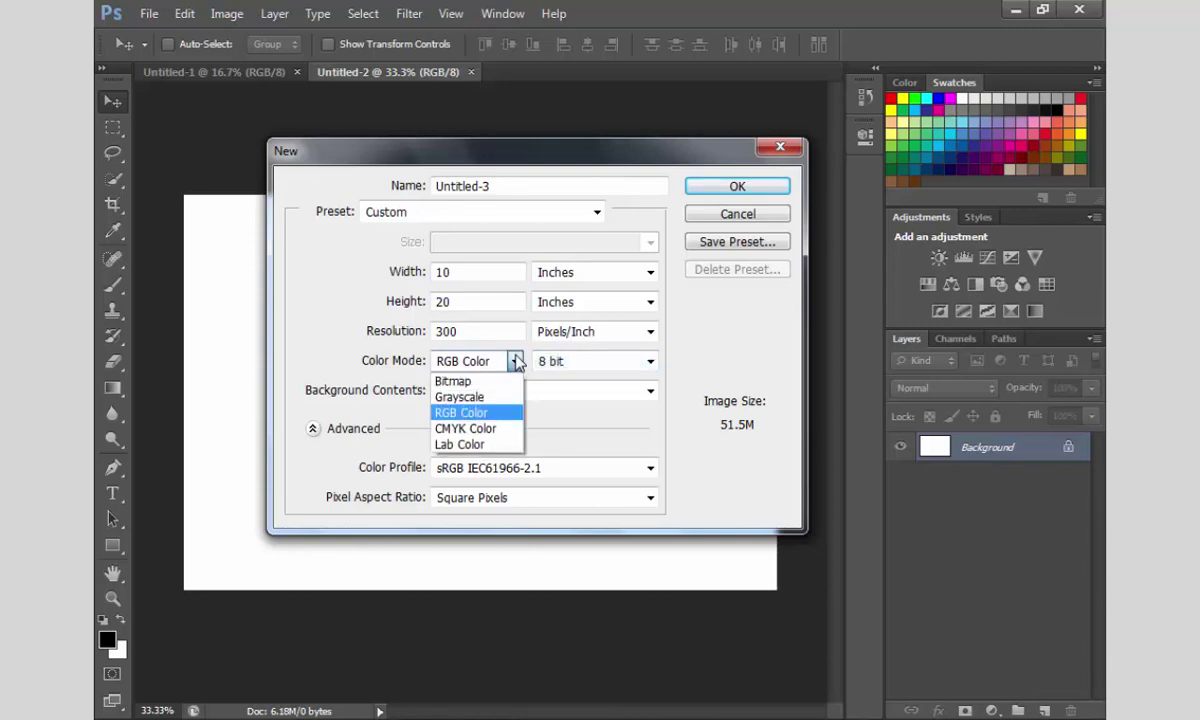
{"action": "left_click", "coordinate": [497, 437]}
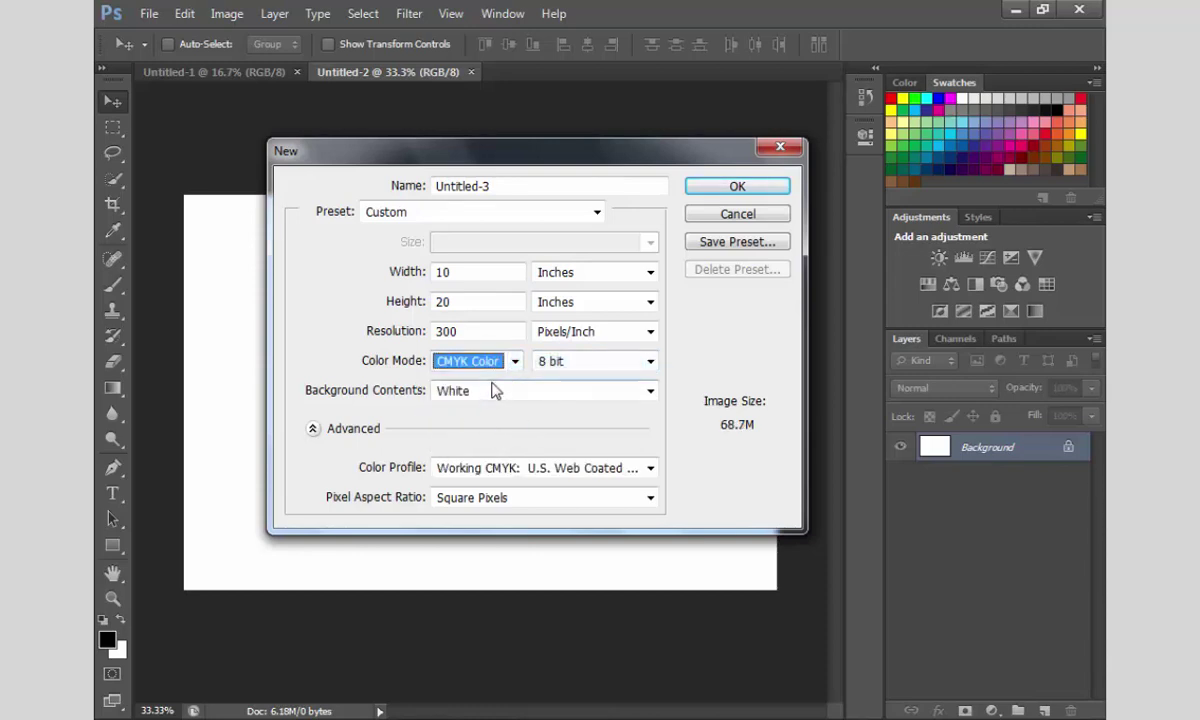
{"action": "left_click", "coordinate": [516, 362]}
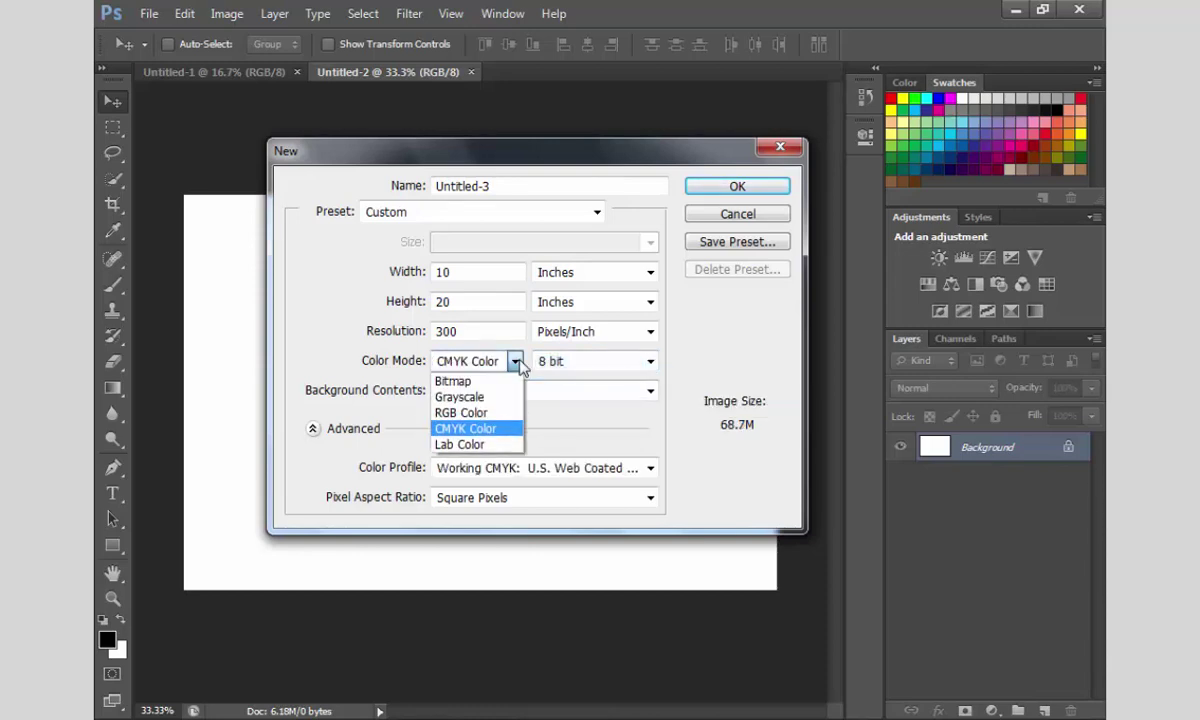
{"action": "left_click", "coordinate": [488, 420]}
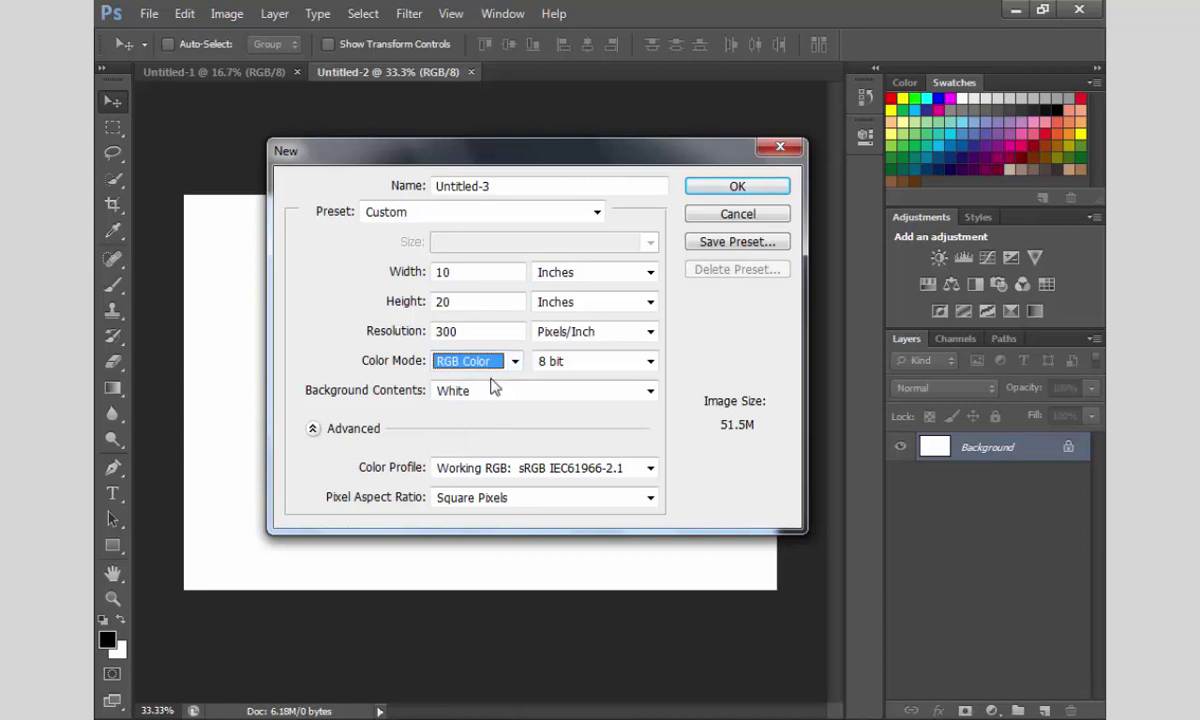
{"action": "left_click", "coordinate": [727, 183]}
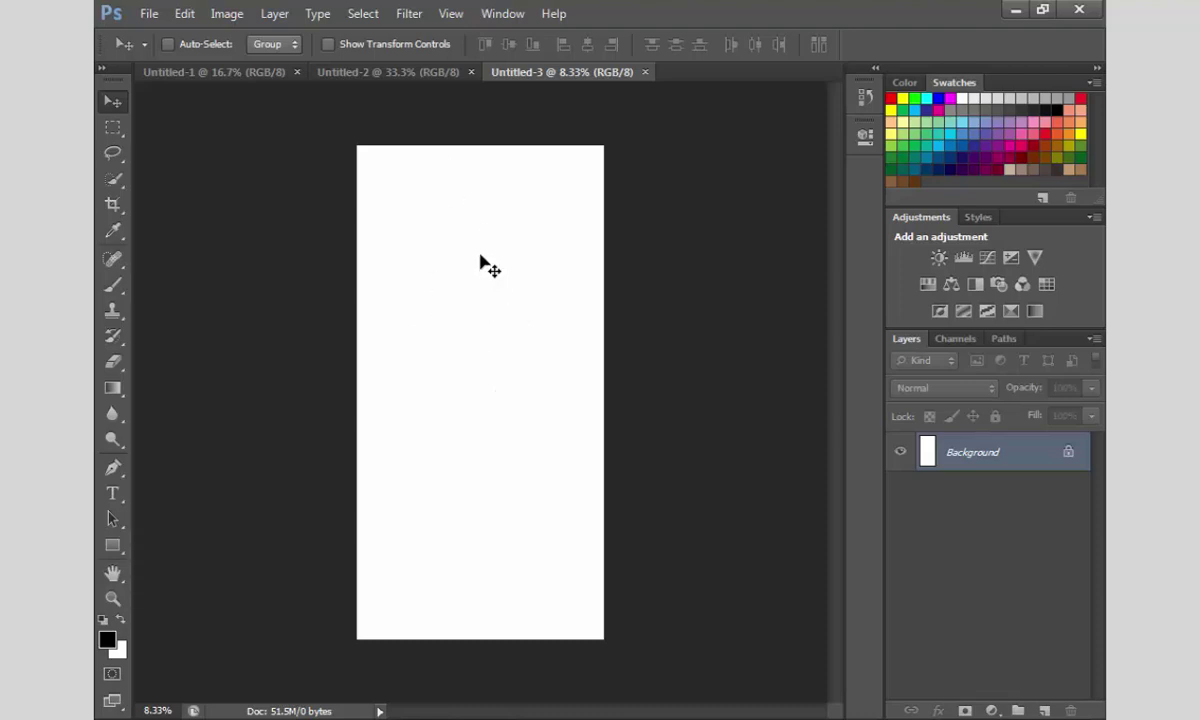
Create Untitled-4 at width 120, height 240 inches and resolution 50 ppi
{"action": "left_click", "coordinate": [150, 14]}
{"action": "left_click", "coordinate": [160, 33]}
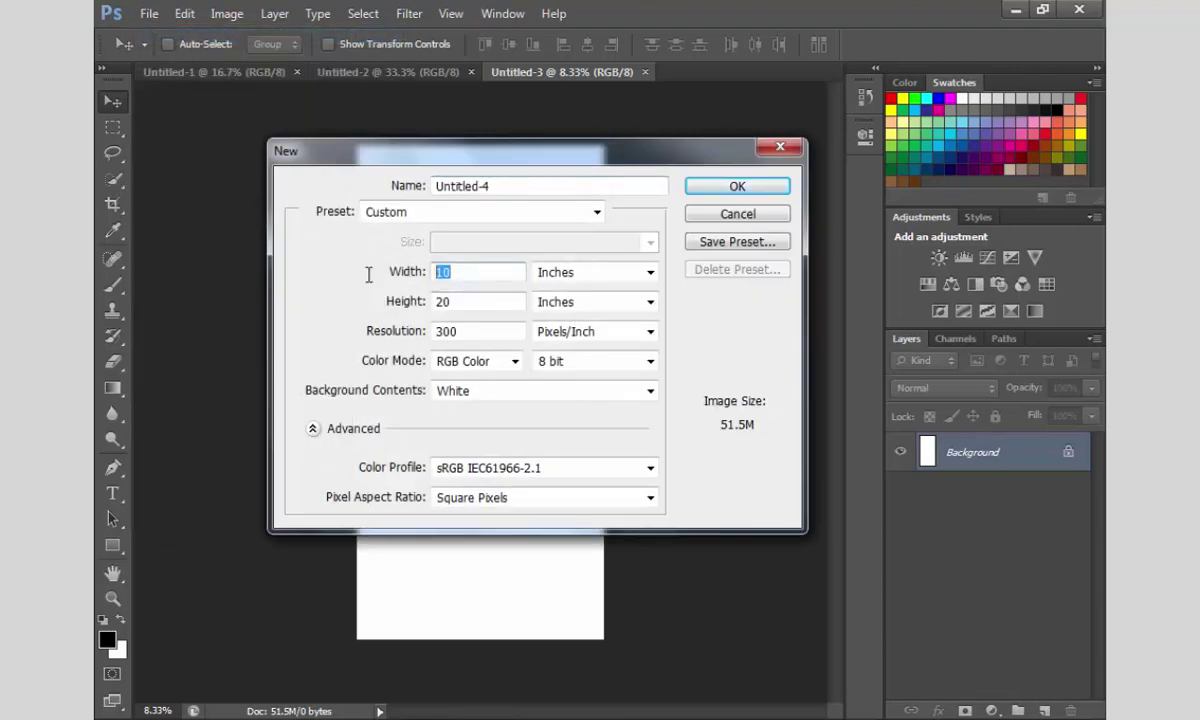
{"action": "type", "text": "120"}
{"action": "key", "text": "Tab"}
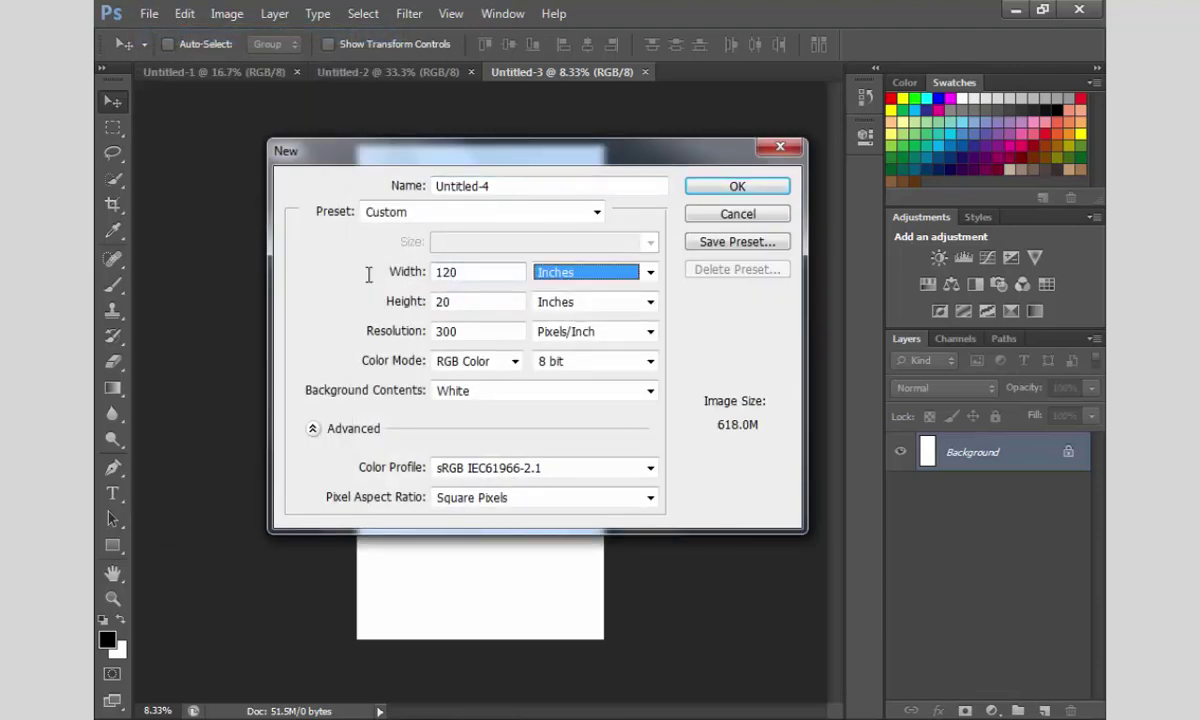
{"action": "key", "text": "Tab"}
{"action": "type", "text": "240"}
{"action": "key", "text": "Tab"}
{"action": "key", "text": "Tab"}
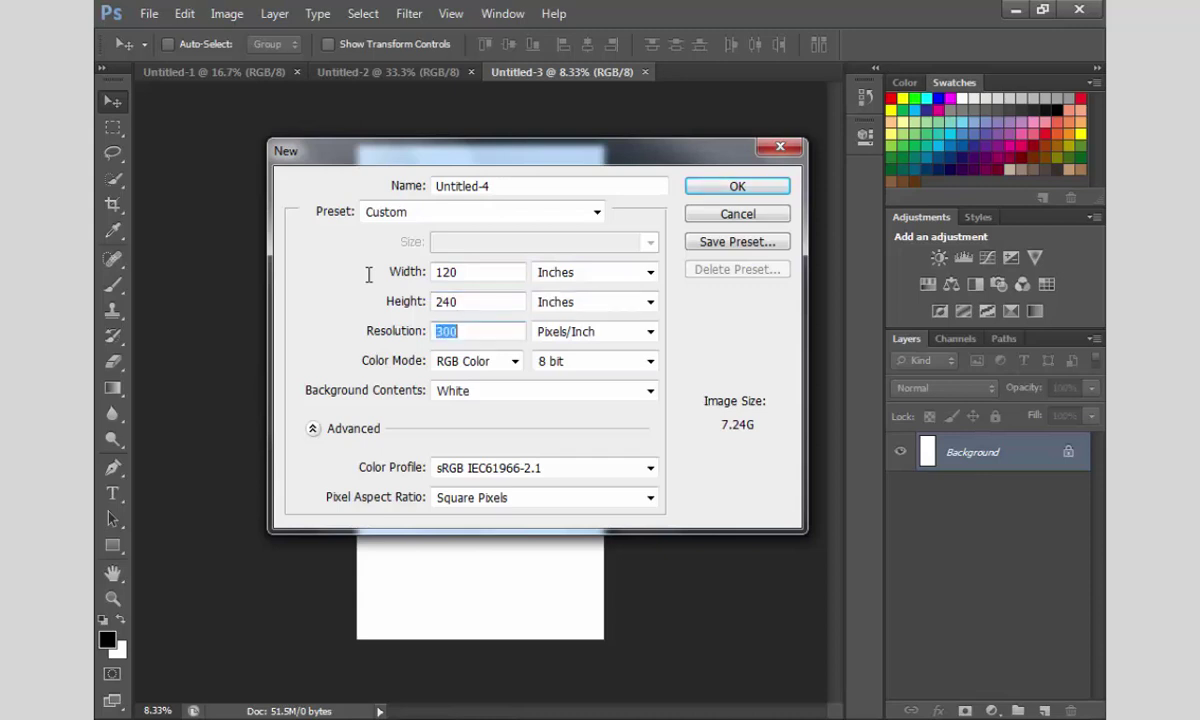
{"action": "type", "text": "50"}
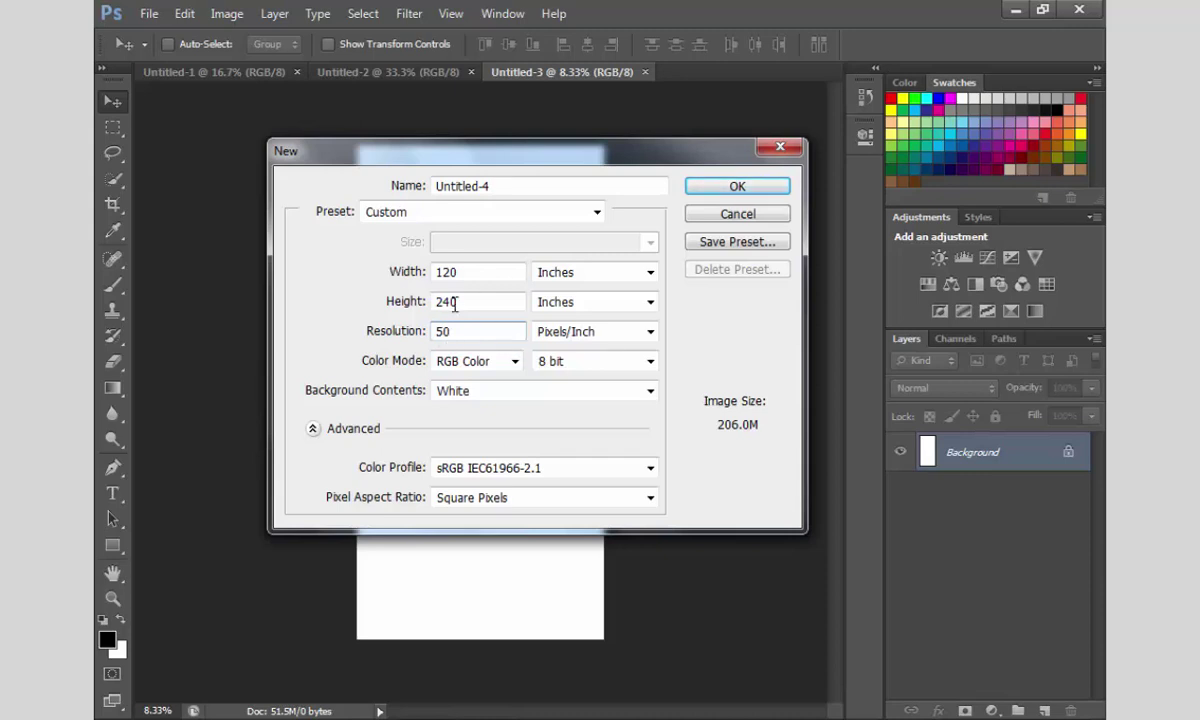
{"action": "left_click", "coordinate": [755, 195]}
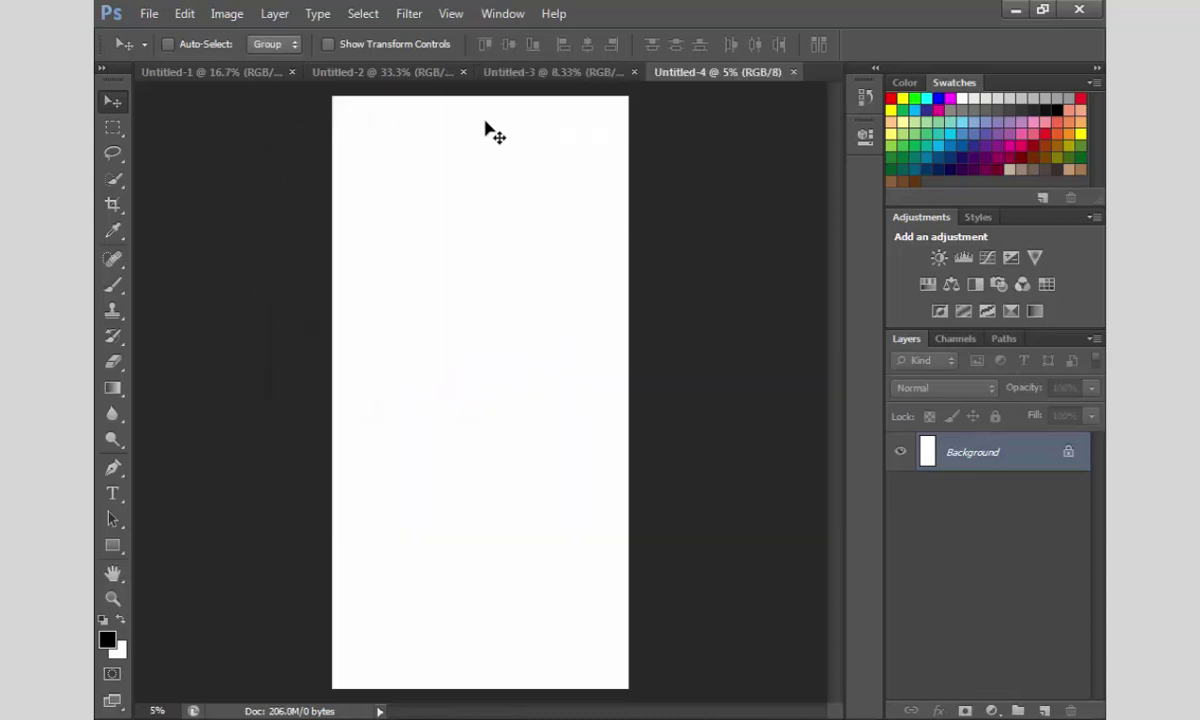
Switch between the Untitled-3 and Untitled-4 tabs, leaving Untitled-4 in front
{"action": "left_click", "coordinate": [549, 74]}
{"action": "left_click", "coordinate": [670, 74]}
{"action": "left_click", "coordinate": [580, 74]}
{"action": "left_click", "coordinate": [690, 75]}
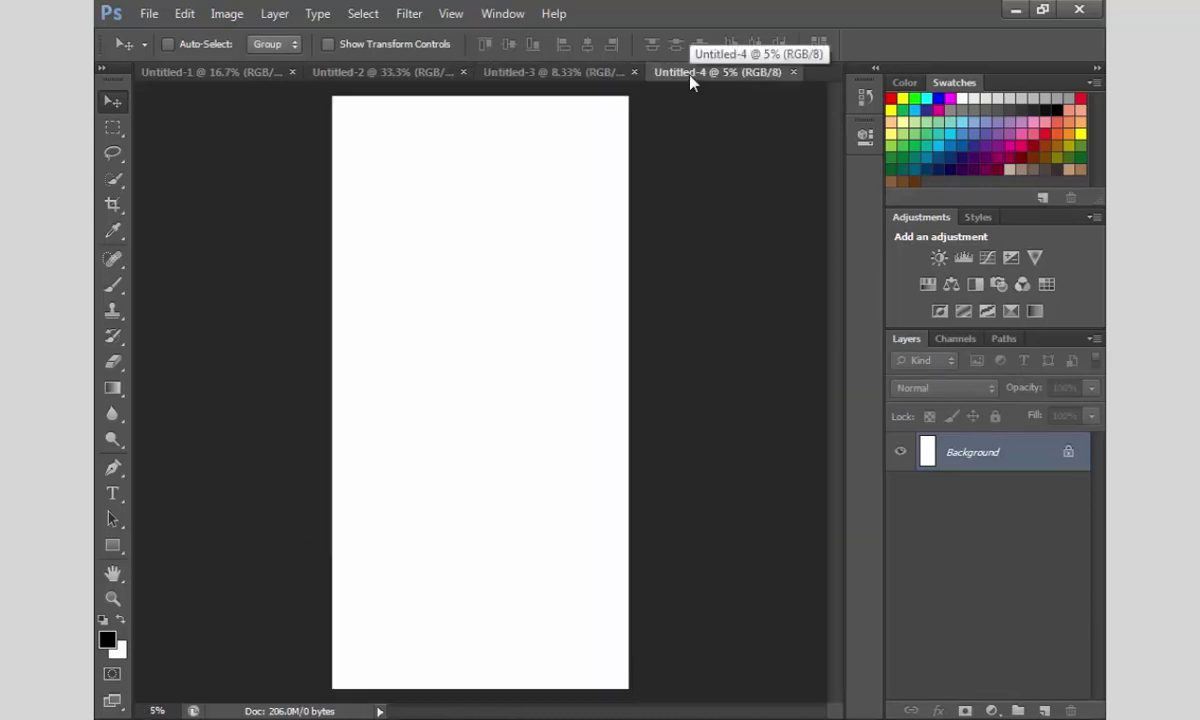
Show the File menu, dismiss it without choosing anything, then show it again
{"action": "left_click", "coordinate": [148, 14]}
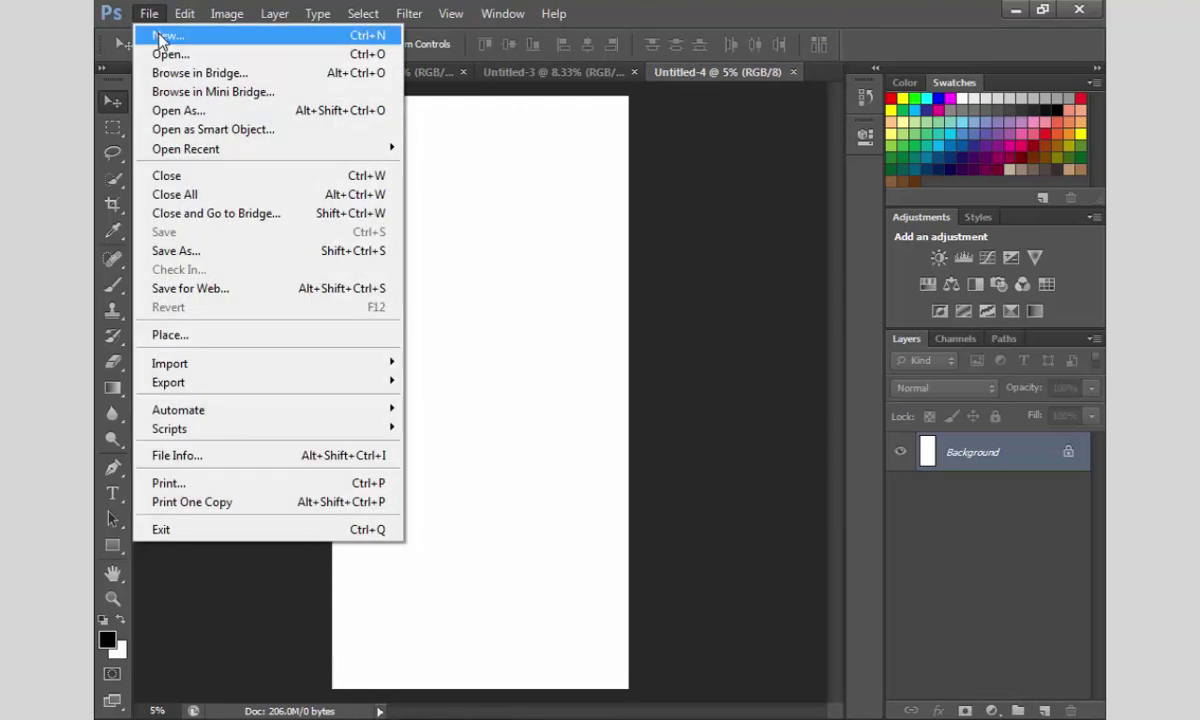
{"action": "left_click", "coordinate": [518, 215]}
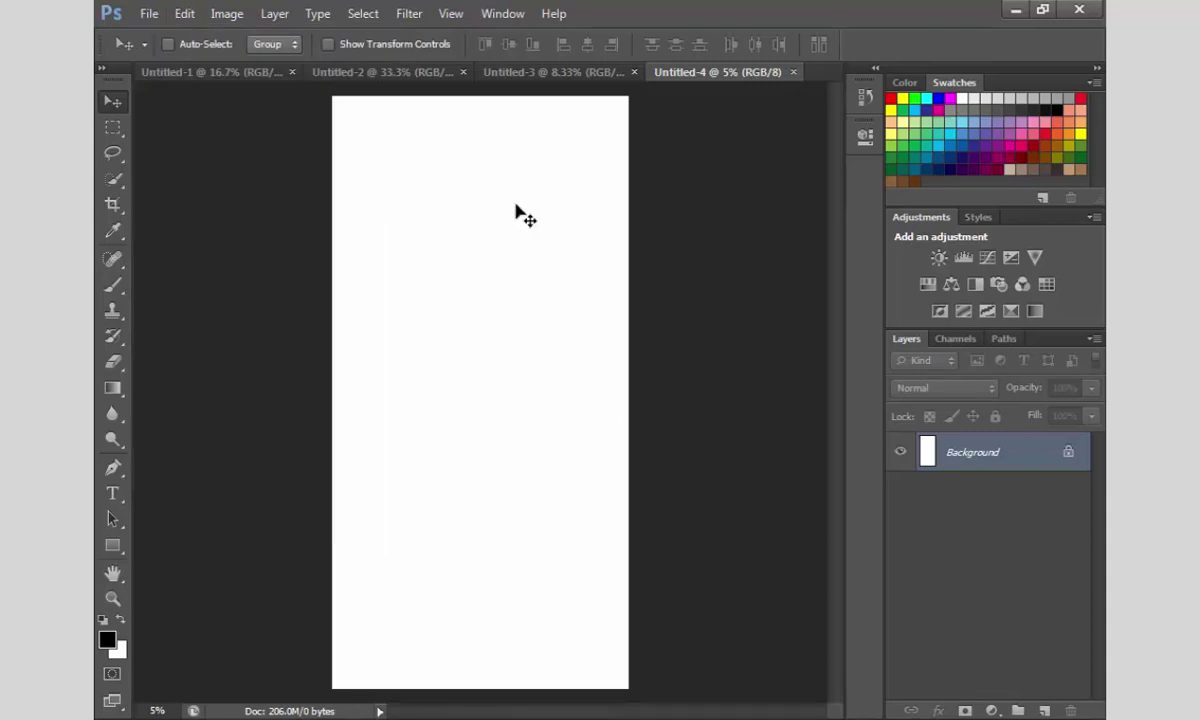
{"action": "left_click", "coordinate": [148, 14]}
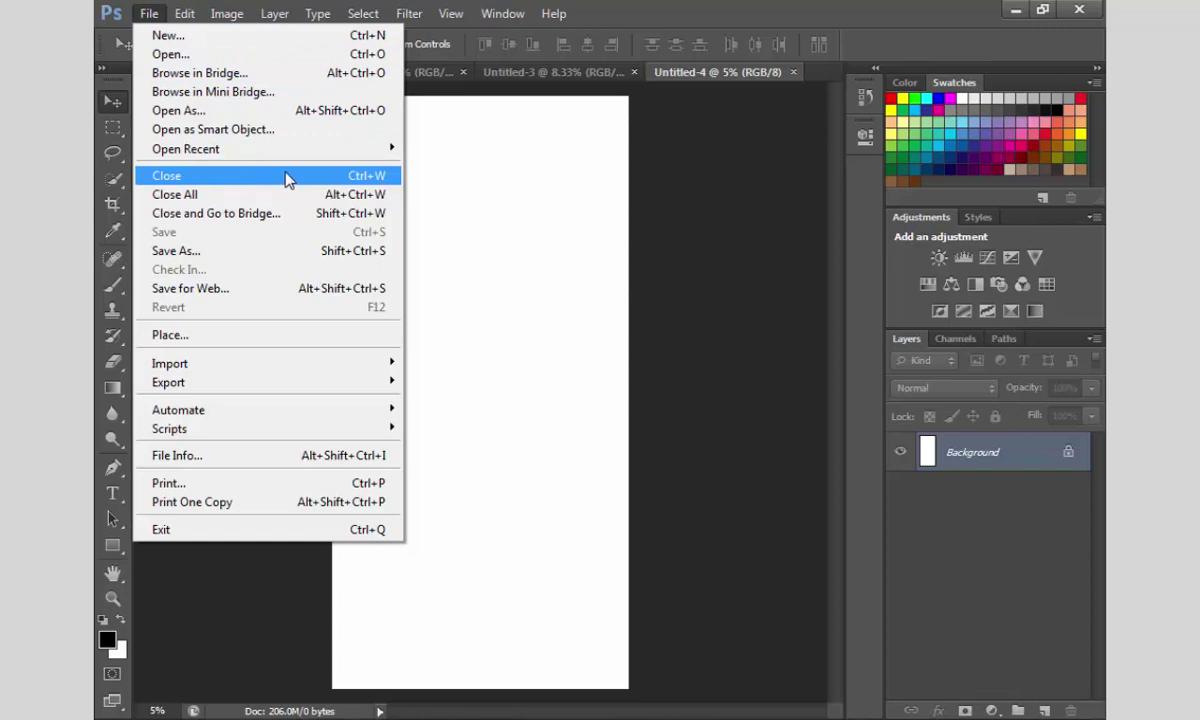
Close Untitled-4, Untitled-3, Untitled-2 and Untitled-1 in turn with File > Close
{"action": "left_click", "coordinate": [288, 178]}
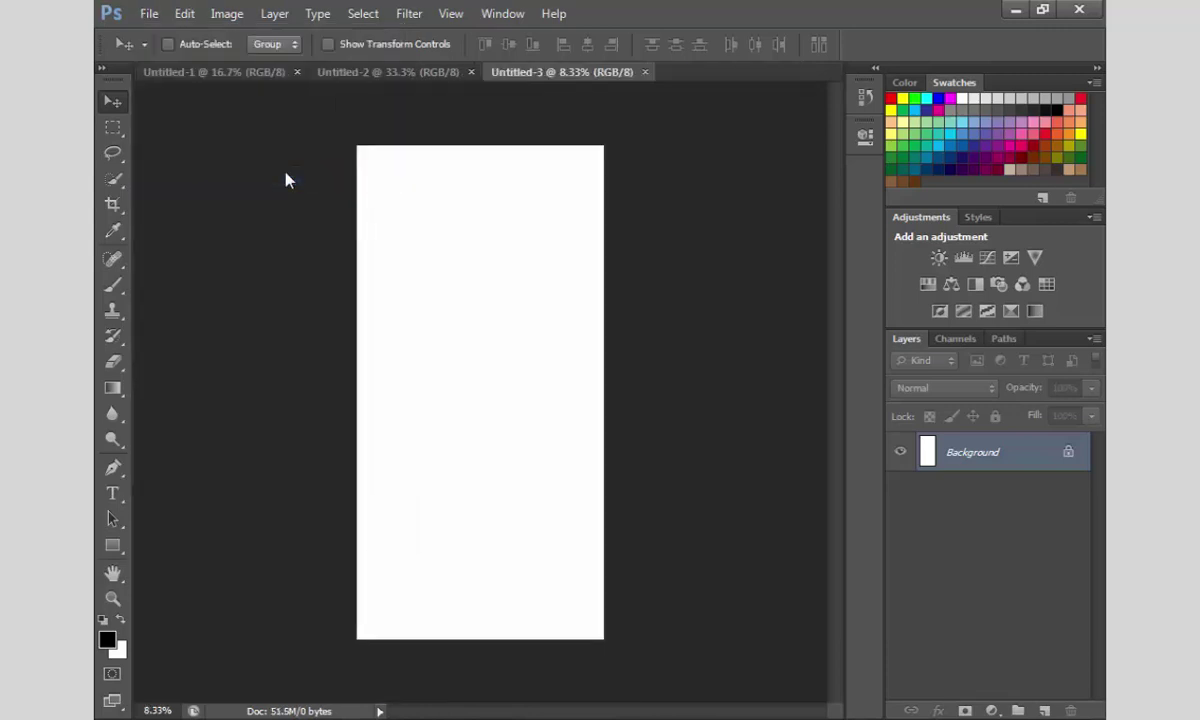
{"action": "left_click", "coordinate": [146, 14]}
{"action": "left_click", "coordinate": [188, 178]}
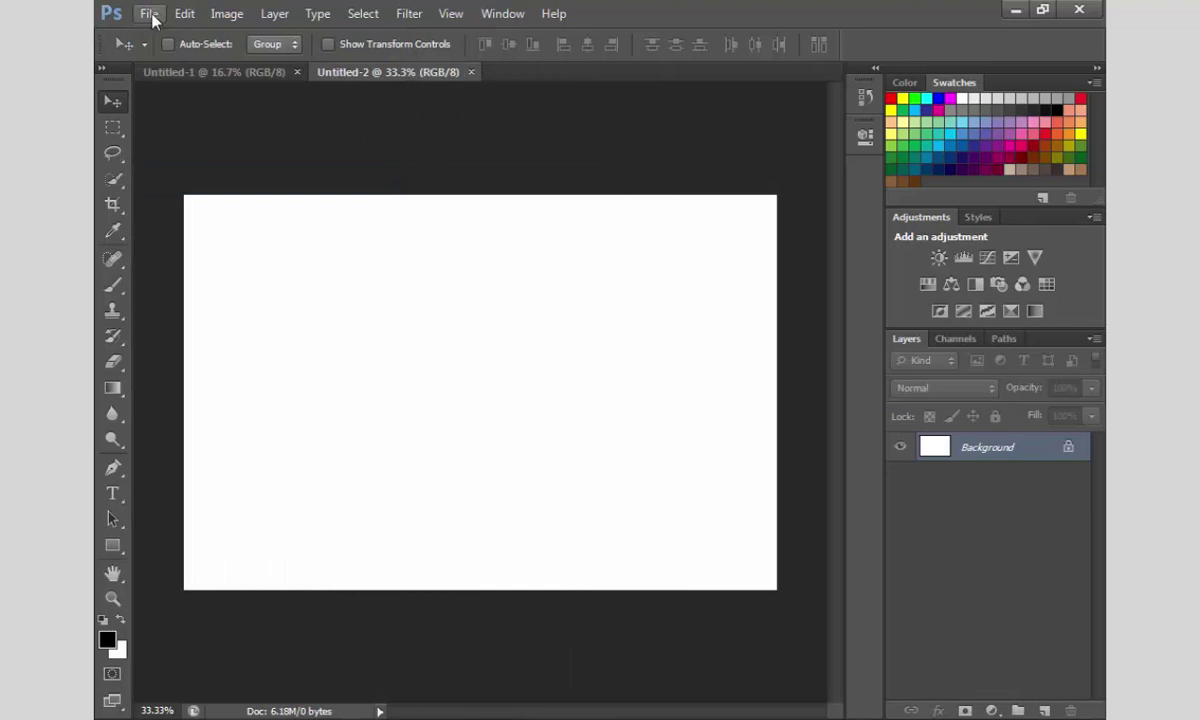
{"action": "left_click", "coordinate": [148, 14]}
{"action": "left_click", "coordinate": [183, 175]}
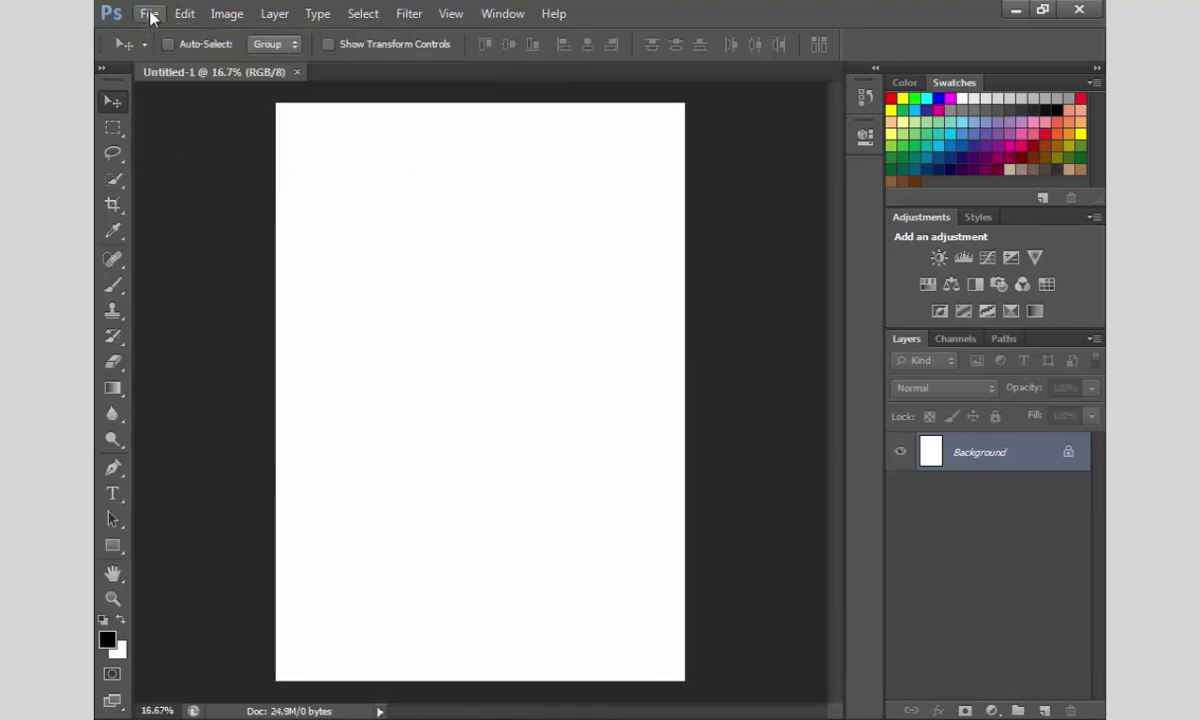
{"action": "left_click", "coordinate": [148, 14]}
{"action": "left_click", "coordinate": [190, 178]}
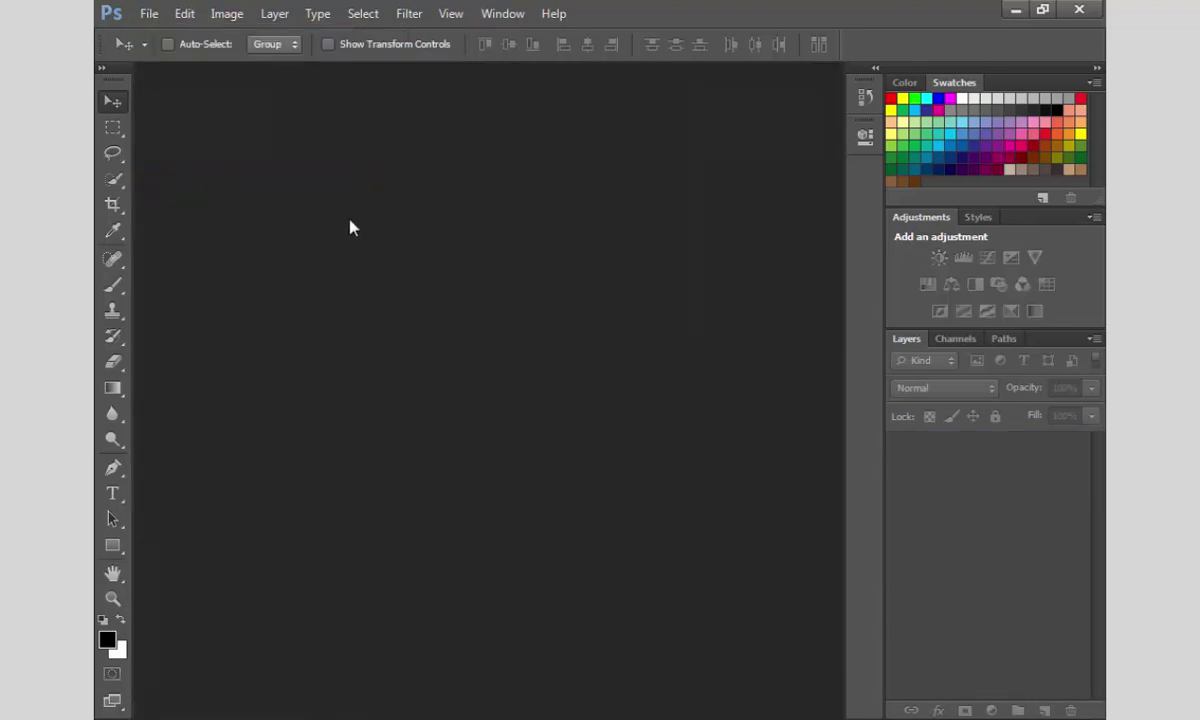